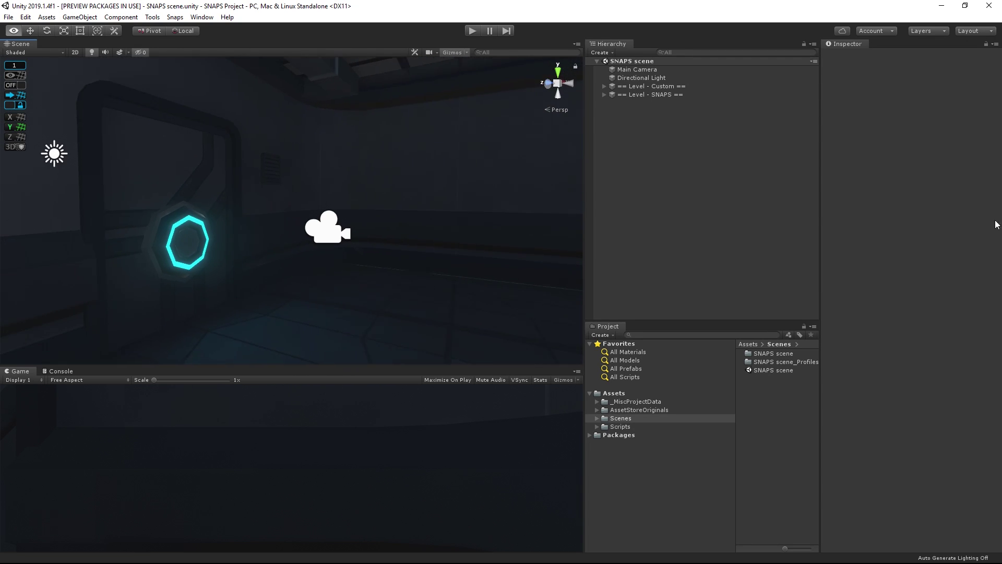
# Fly the Scene camera forward through the corridor toward the glowing ring
pyautogui.press('w')
pyautogui.moveTo(538, 205); pyautogui.dragTo(13, 256, button='right')
pyautogui.press('w')
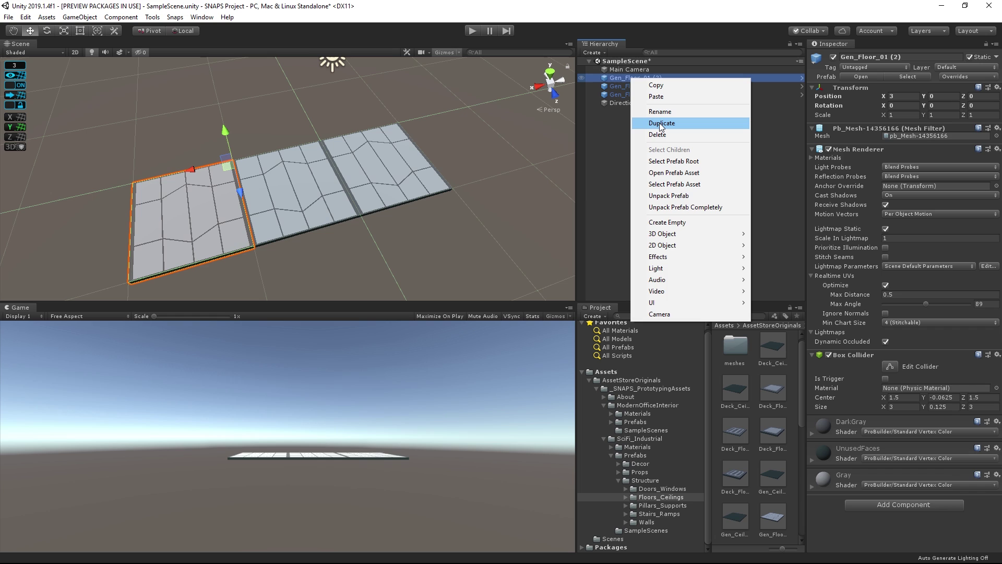
# Duplicate the floor tile twice, moving the copies to Z -3 and X 0
pyautogui.click(661, 124)
pyautogui.moveTo(228, 166); pyautogui.dragTo(222, 156)
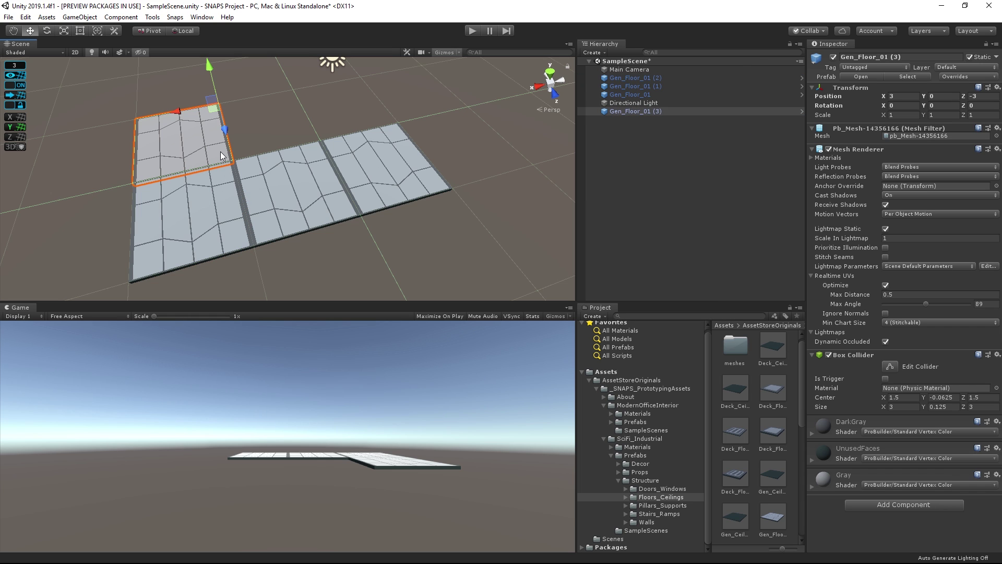
pyautogui.rightClick(634, 110)
pyautogui.click(659, 157)
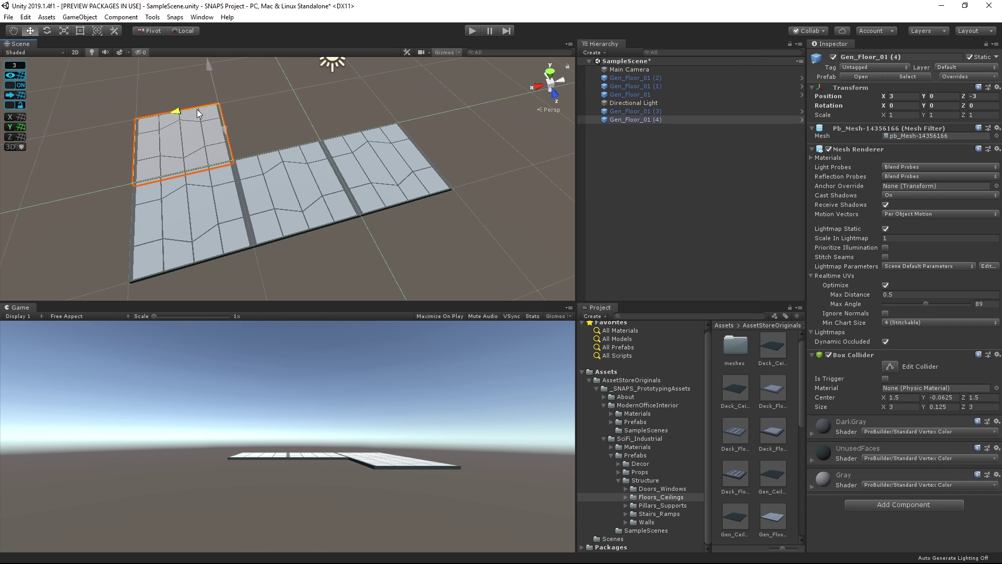
pyautogui.moveTo(198, 109); pyautogui.dragTo(405, 211)
# Duplicate more tiles to finish the square floor, then place a Deck_WallDoorFrame_01 door-frame piece
pyautogui.hotkey('ctrl', 'd')
pyautogui.click(387, 186)
pyautogui.hotkey('ctrl', 'd')
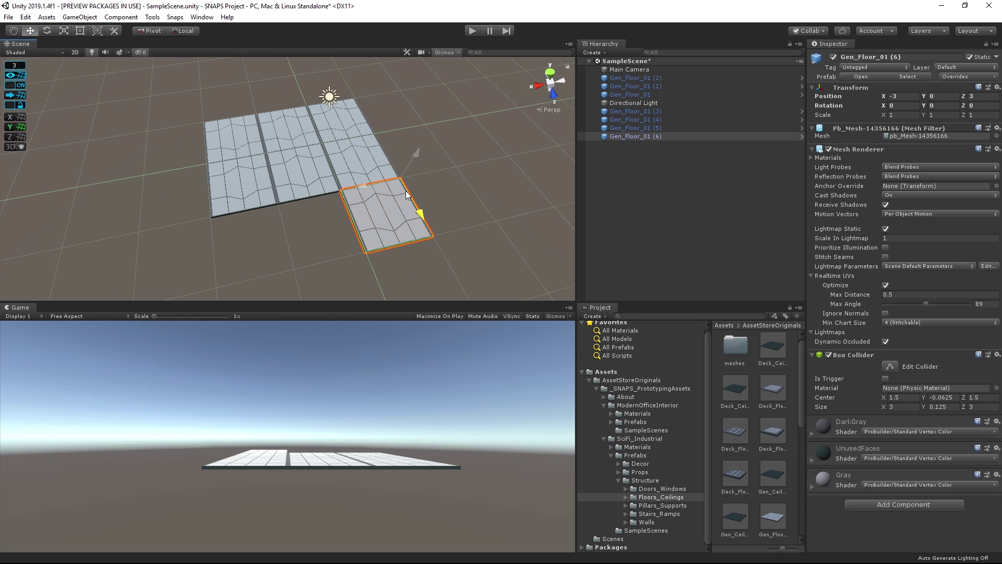
pyautogui.hotkey('ctrl', 'd')
pyautogui.moveTo(359, 184); pyautogui.dragTo(258, 205)
pyautogui.hotkey('ctrl', 'd')
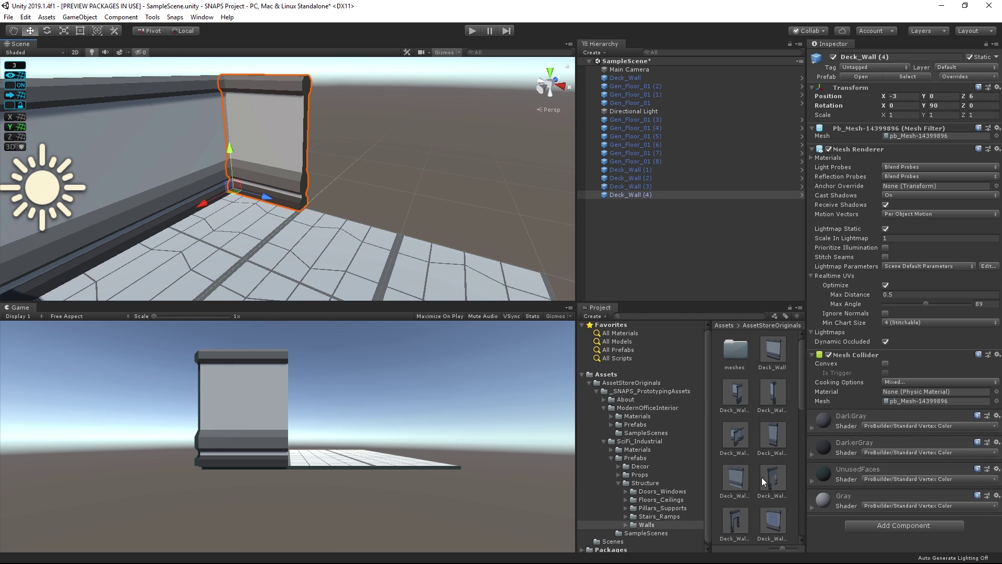
pyautogui.moveTo(762, 477); pyautogui.dragTo(308, 240)
# Snap the door frame to the grid and fit a grid-snapped Deck_Door_02 into its opening
pyautogui.click(10, 98)
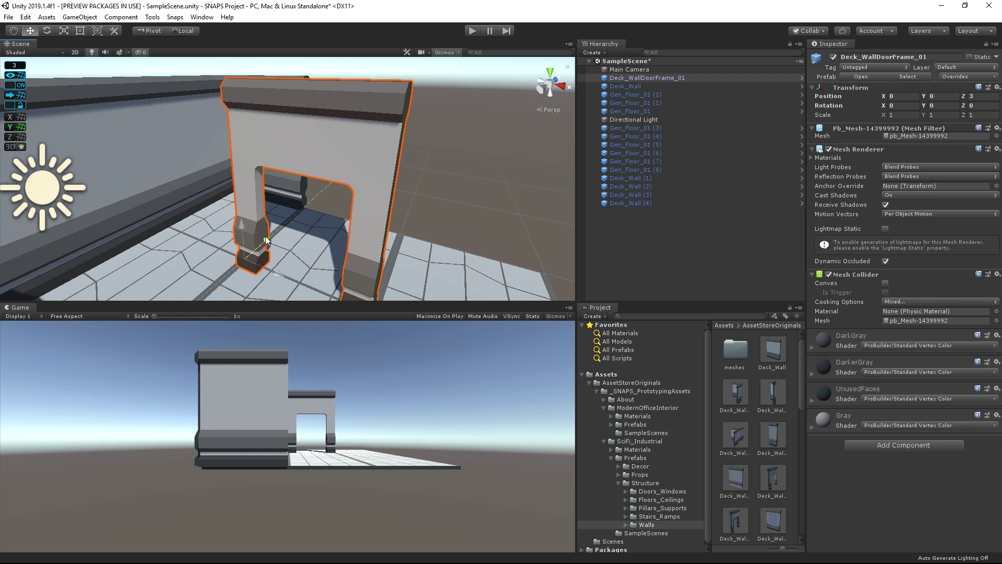
pyautogui.click(664, 491)
pyautogui.moveTo(740, 394); pyautogui.dragTo(263, 270)
pyautogui.click(9, 104)
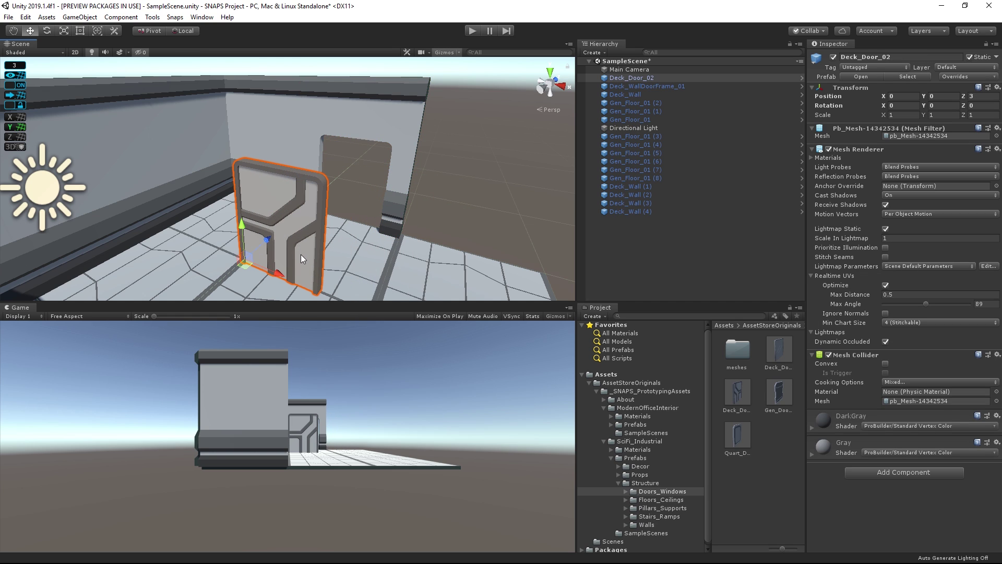
pyautogui.moveTo(293, 249); pyautogui.dragTo(324, 208)
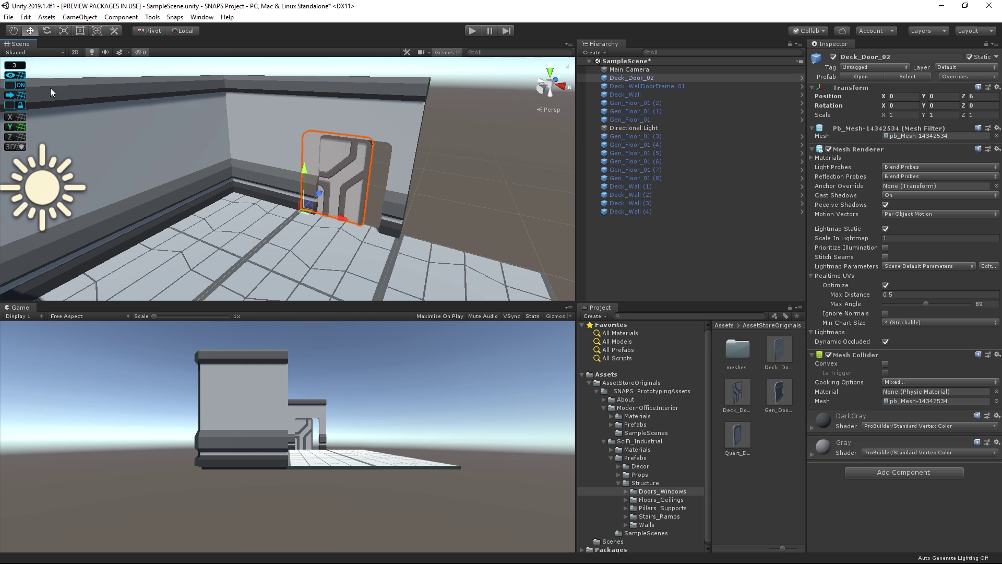
# Lower the ProGrids snap value to 0.5 and nudge the door sideways in finer steps
pyautogui.click(14, 65)
pyautogui.click(133, 73)
pyautogui.write('0.5')
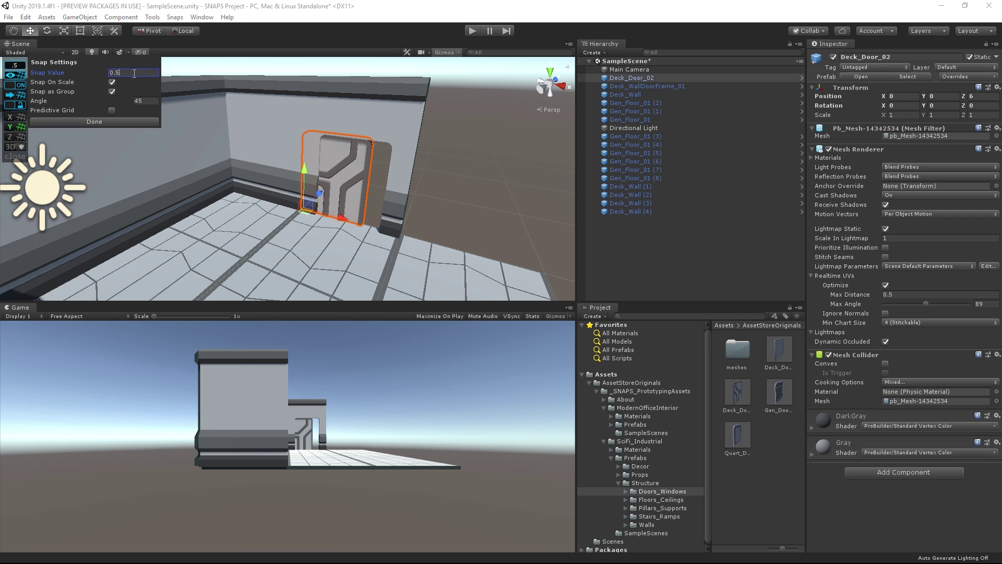
pyautogui.click(115, 123)
pyautogui.moveTo(346, 218); pyautogui.dragTo(353, 220)
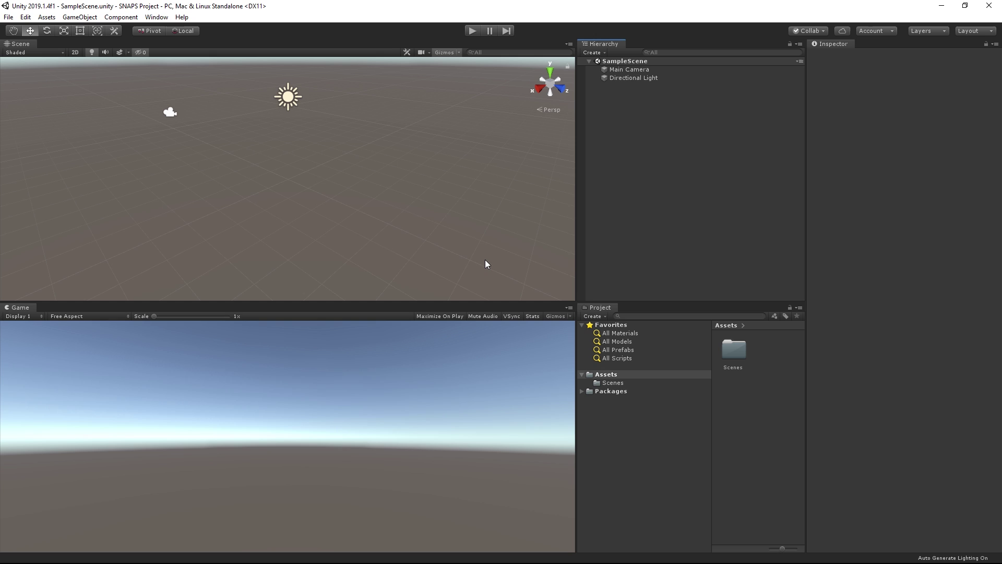
# Open the Package Manager listing all packages, including preview packages
pyautogui.click(157, 17)
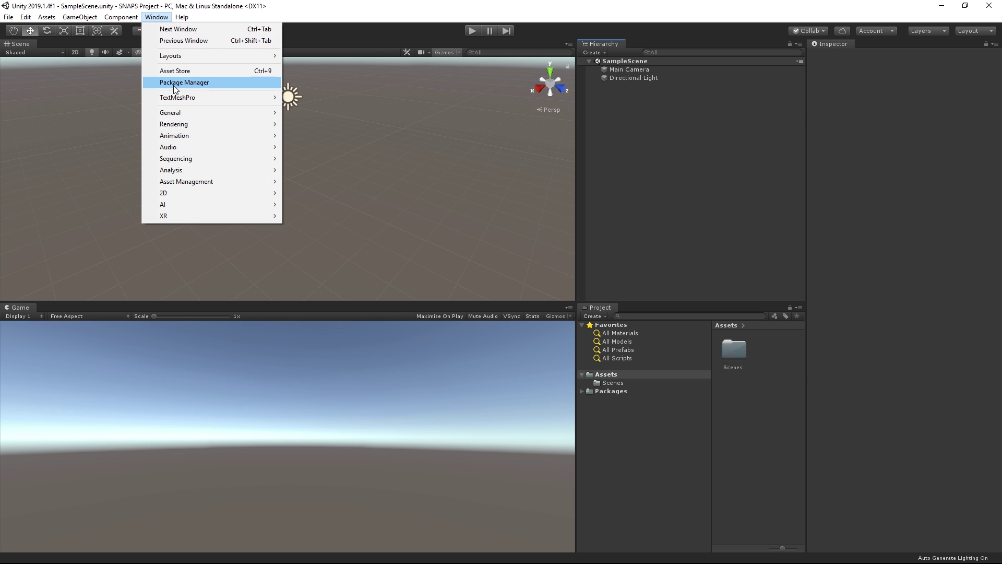
pyautogui.click(173, 86)
pyautogui.click(225, 128)
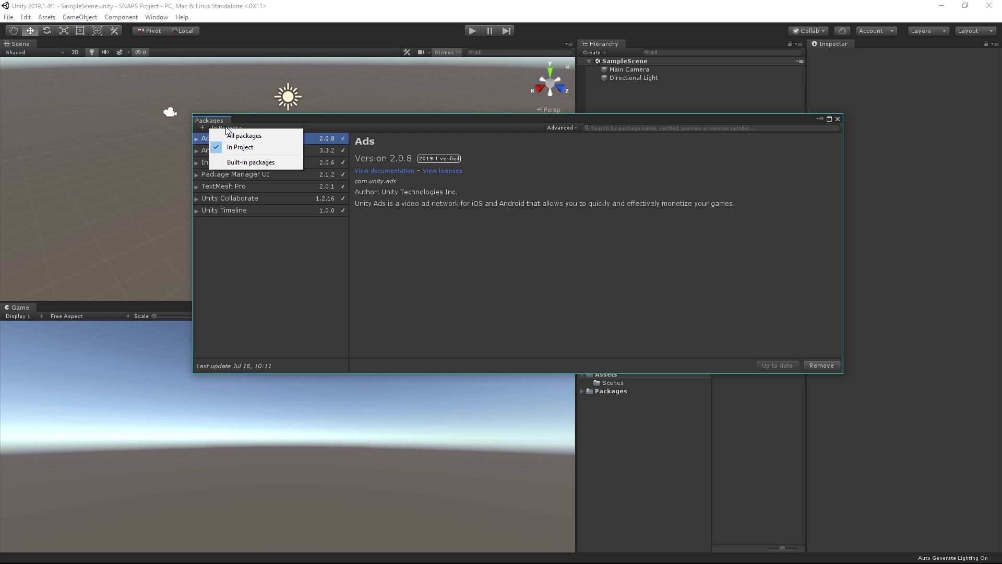
pyautogui.click(230, 135)
pyautogui.click(571, 128)
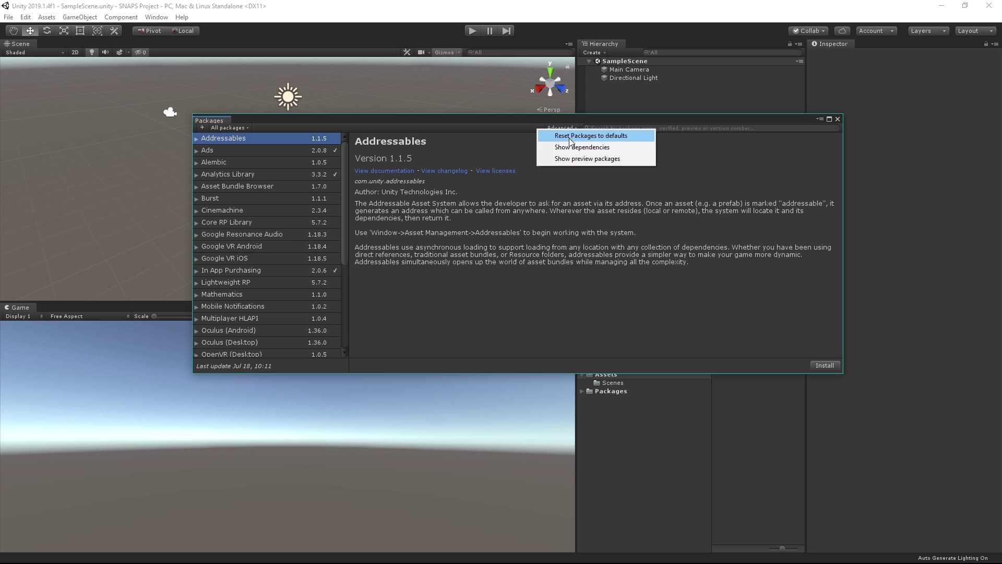
pyautogui.click(572, 159)
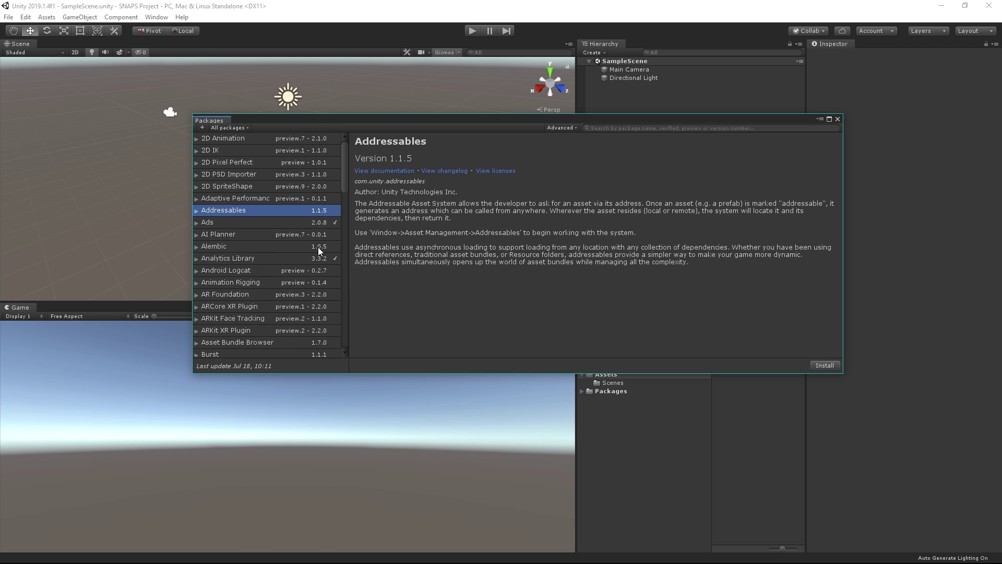
# Install the ProBuilder package
pyautogui.scroll(-10, 318, 246)
pyautogui.click(290, 272)
pyautogui.click(827, 366)
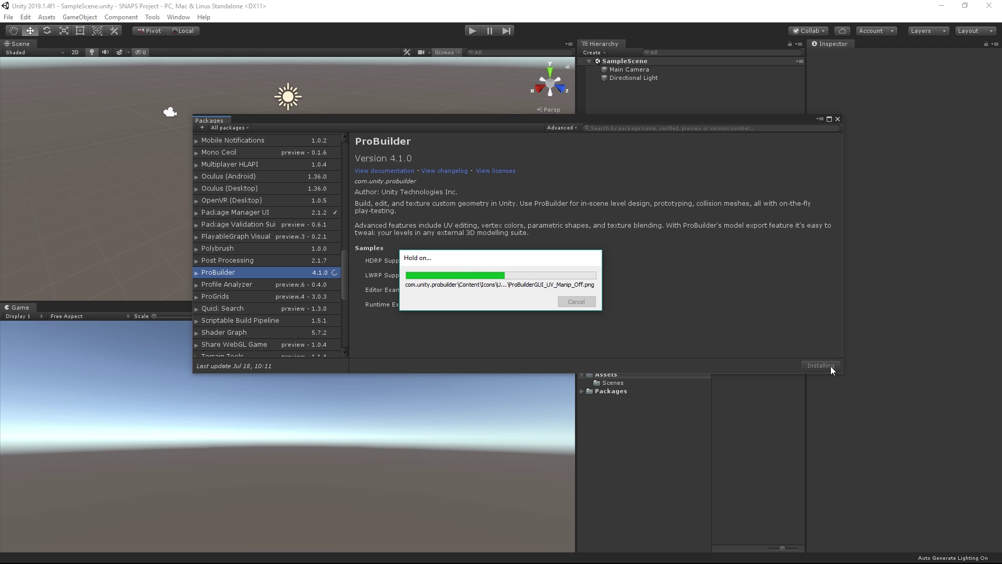
# Select the ProGrids preview package and start installing it
pyautogui.scroll(-12, 290, 324)
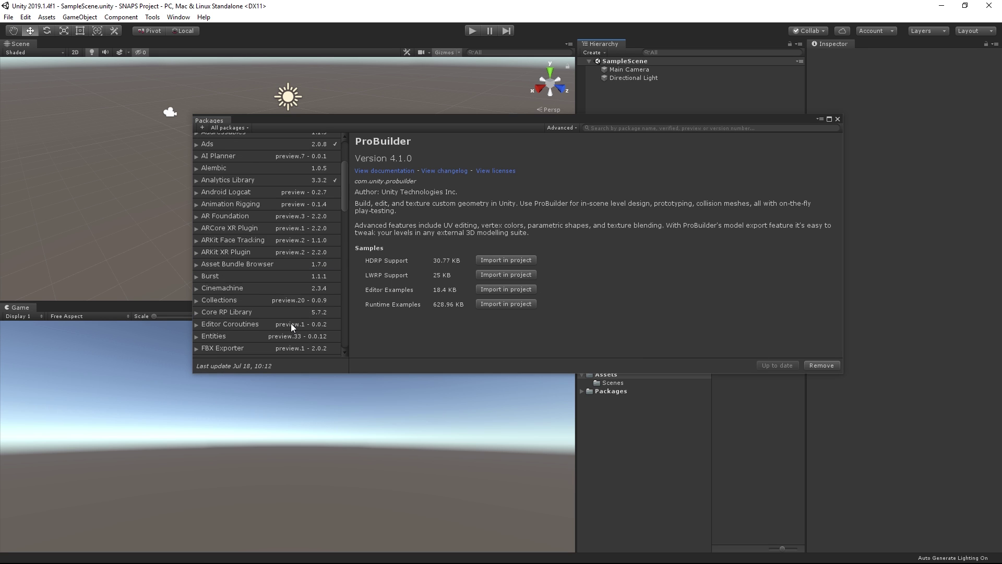
pyautogui.click(254, 297)
pyautogui.click(822, 366)
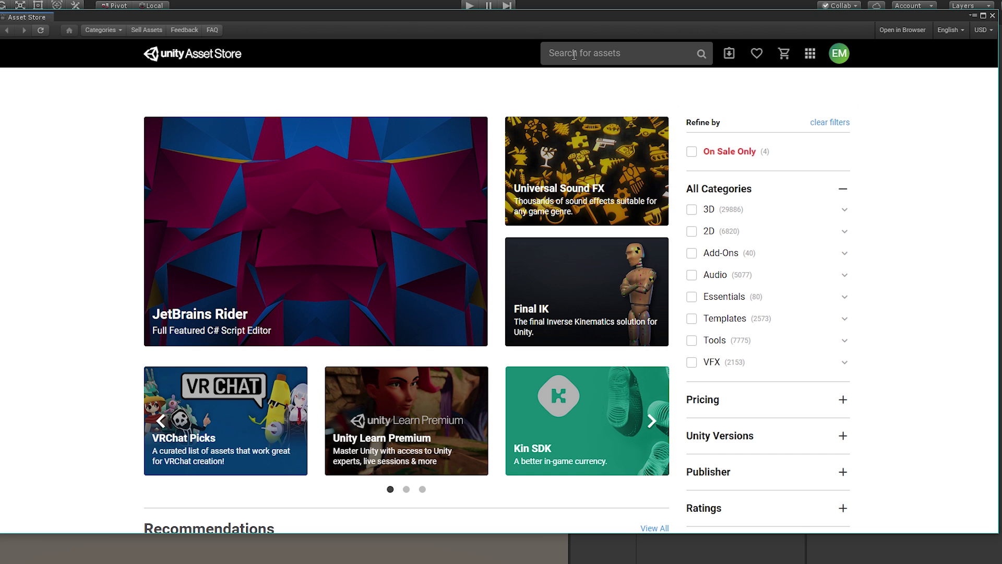
# Search the Asset Store for 'SNAPS' and open the SNAPS Office Pack
pyautogui.click(574, 55)
pyautogui.write('SNAPS')
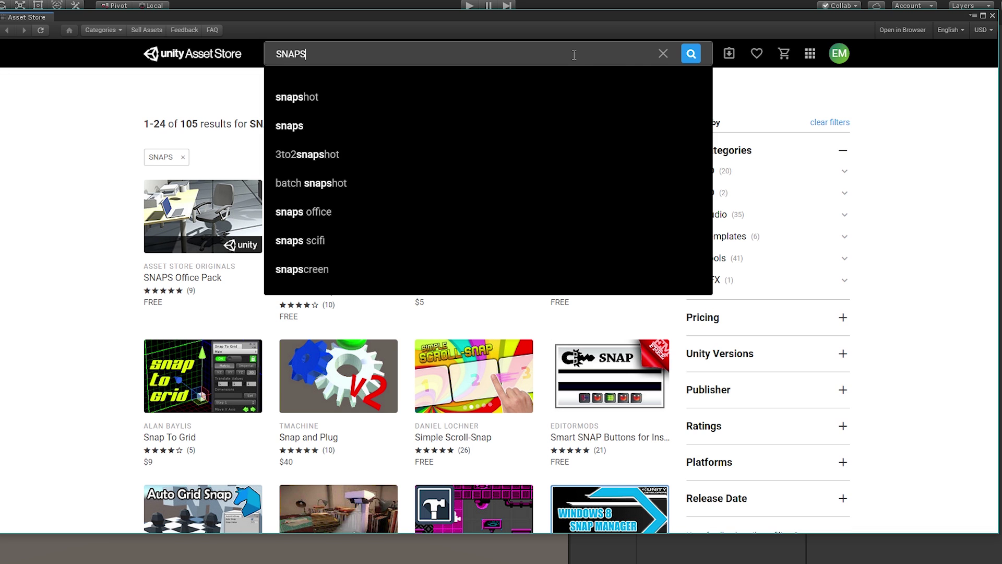
pyautogui.click(691, 54)
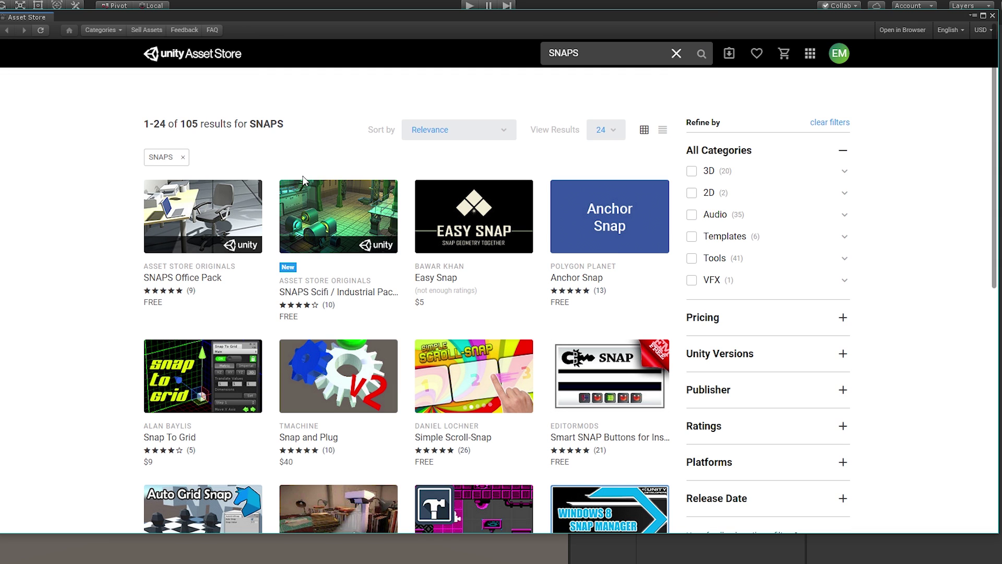
pyautogui.moveTo(288, 216)
pyautogui.click(225, 211)
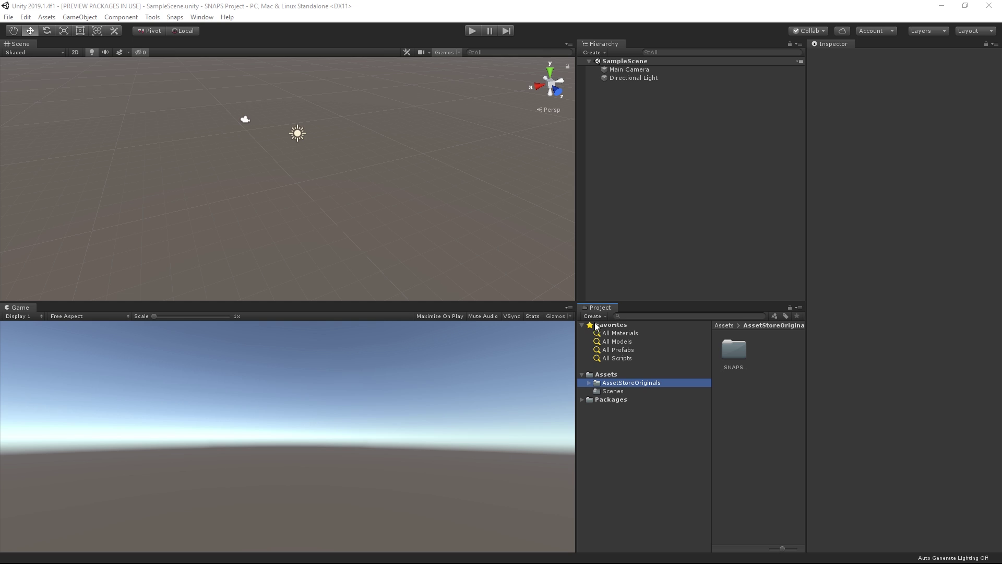
# Expand AssetStoreOriginals > _SNAPS_PrototypingAssets > About and open the pack Readme
pyautogui.click(589, 383)
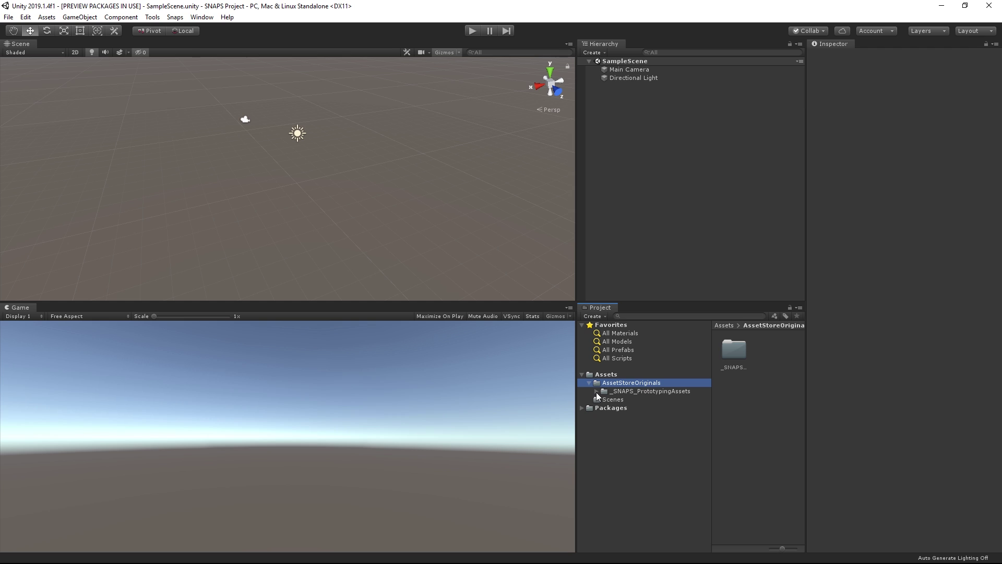
pyautogui.click(597, 392)
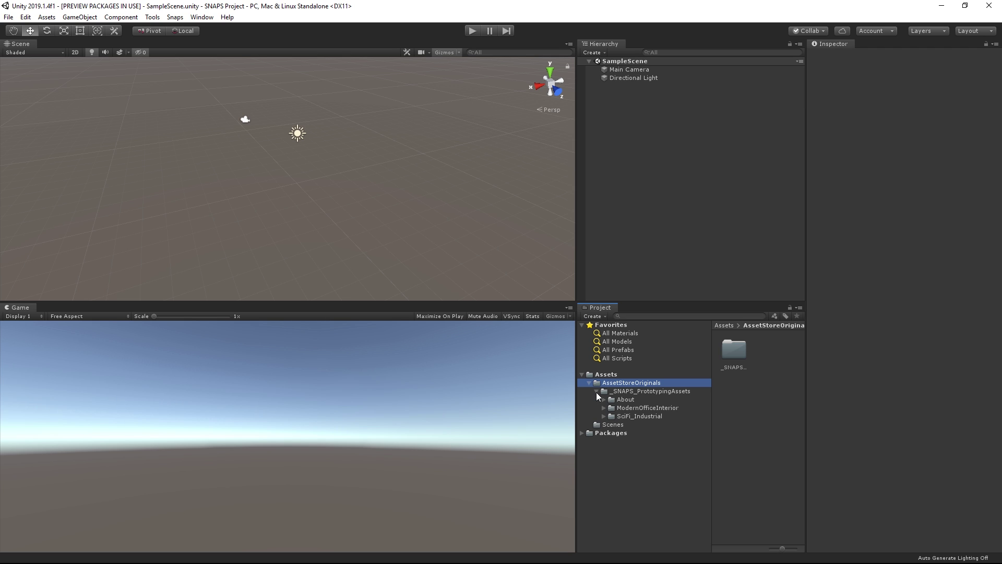
pyautogui.click(627, 398)
pyautogui.click(738, 397)
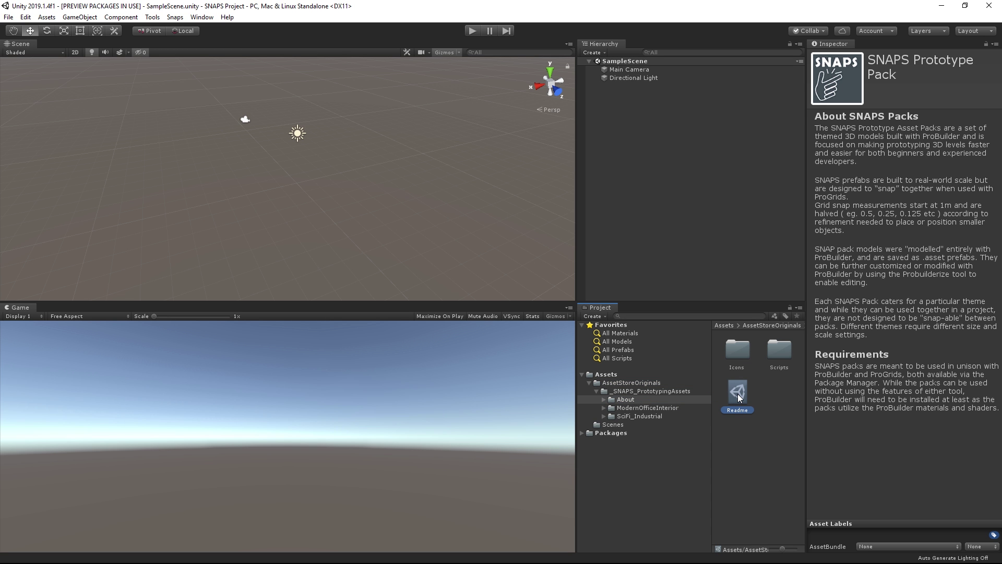
# Browse SciFi_Industrial > Prefabs > Structure, preview Gen_Floor_01, then show the SampleScenes folder
pyautogui.click(604, 408)
pyautogui.click(604, 441)
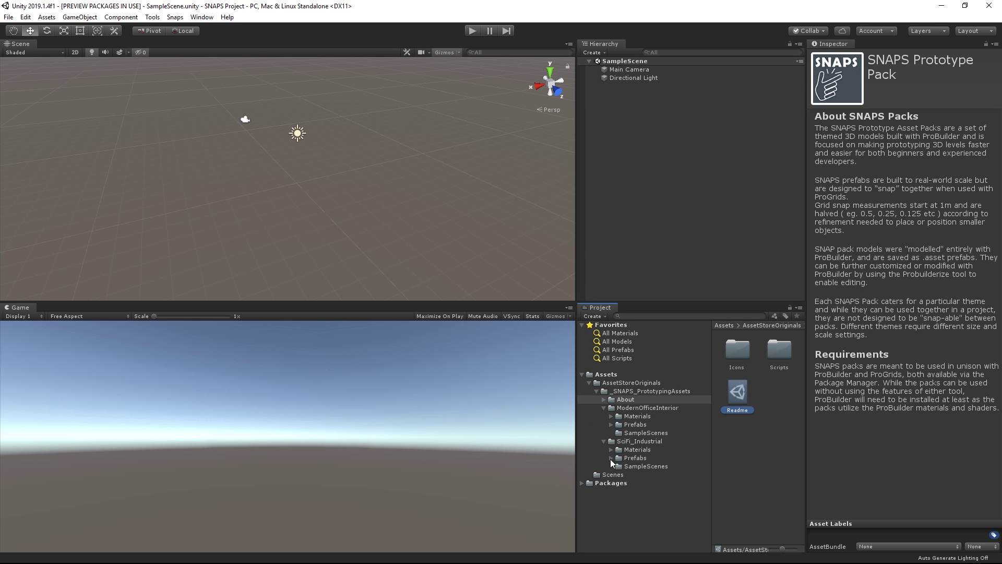
pyautogui.click(611, 459)
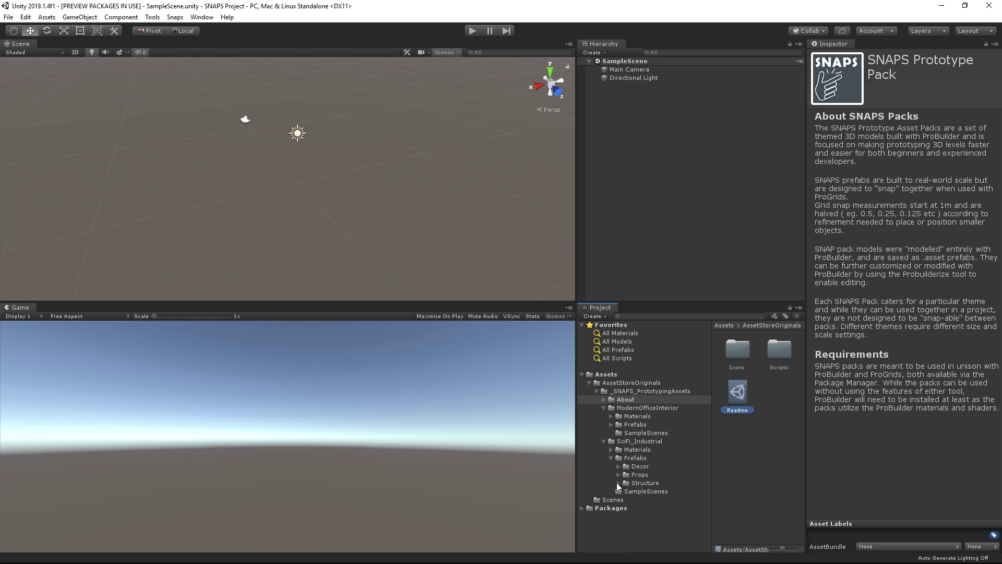
pyautogui.click(618, 482)
pyautogui.click(659, 497)
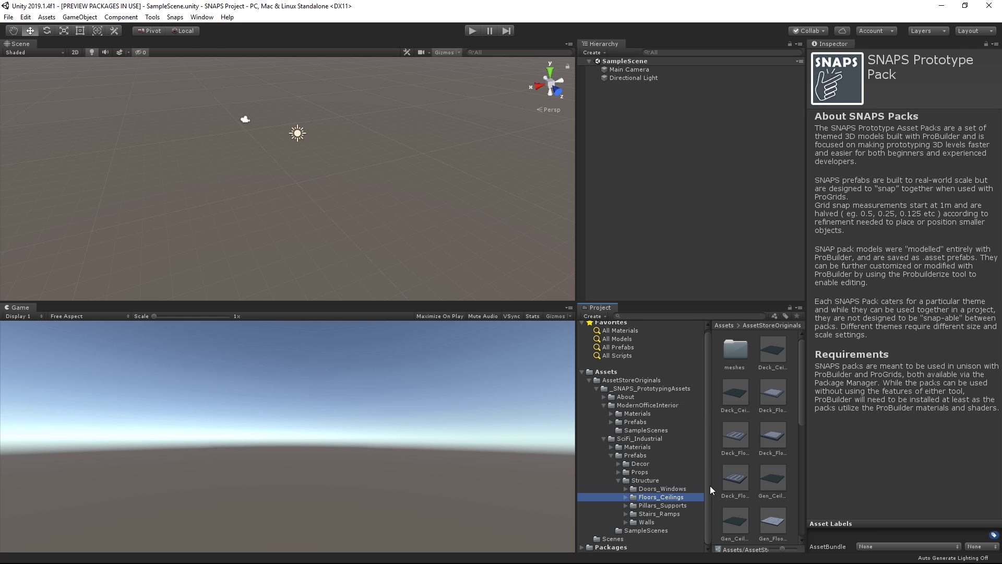
pyautogui.click(772, 489)
pyautogui.moveTo(898, 454); pyautogui.dragTo(879, 505)
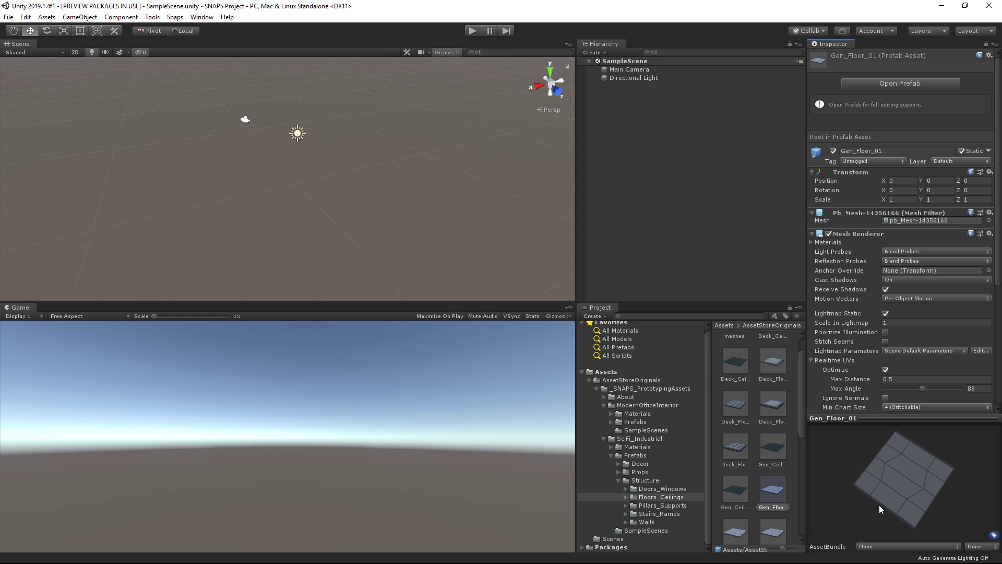
pyautogui.click(657, 529)
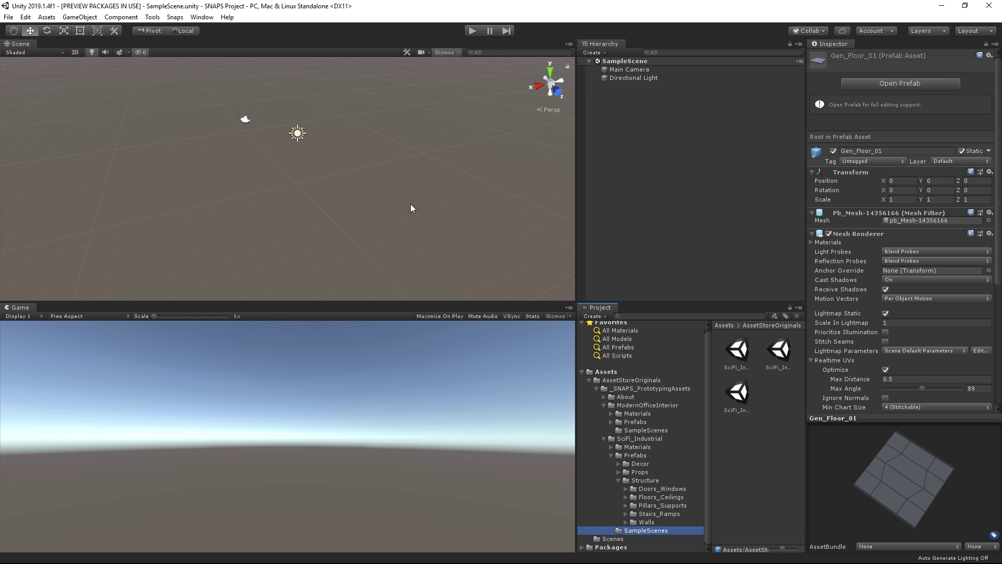
# Show the ProGrids grid in the scene as a 3D grid on the Y plane
pyautogui.click(160, 19)
pyautogui.moveTo(173, 29)
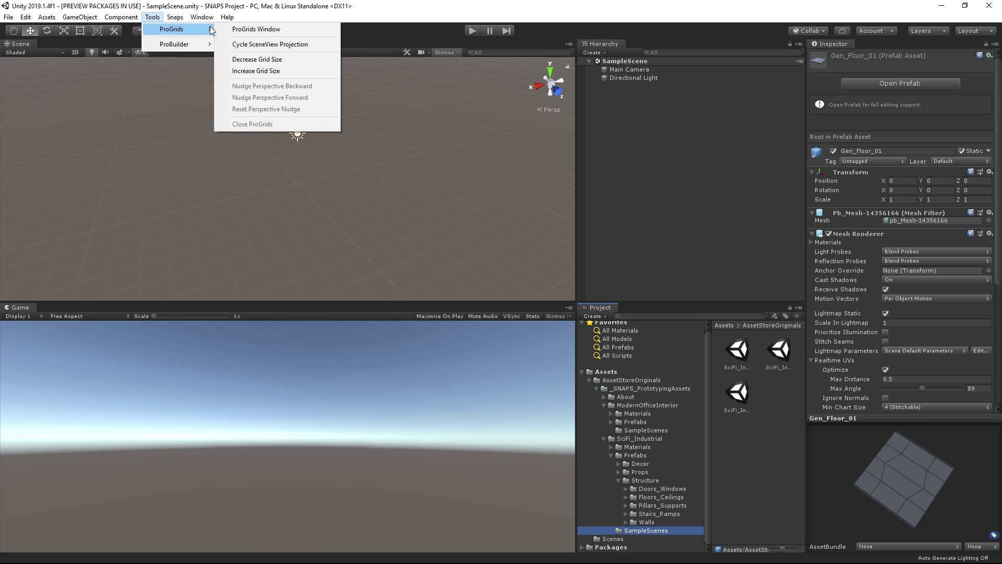
pyautogui.click(241, 31)
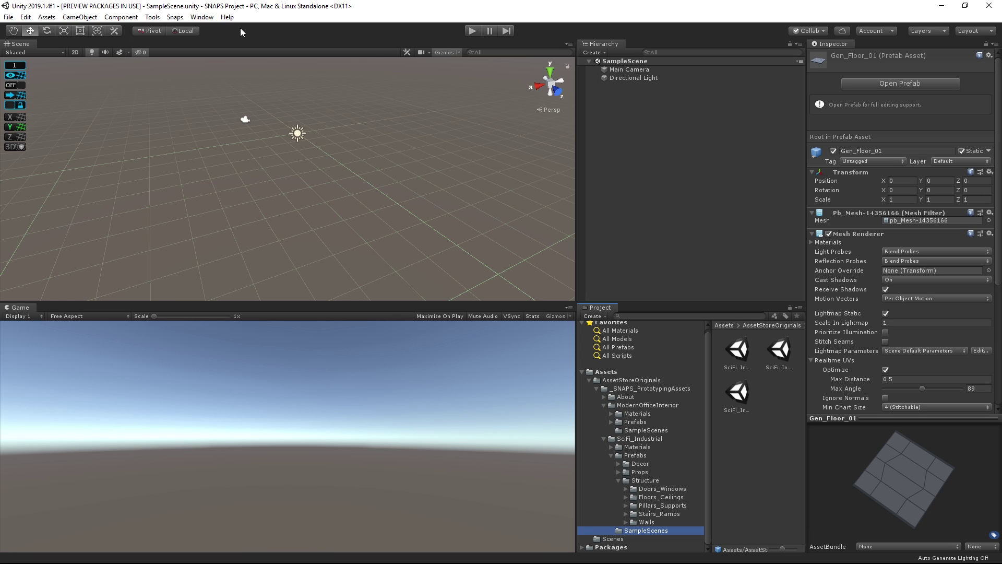
pyautogui.click(19, 78)
pyautogui.click(18, 77)
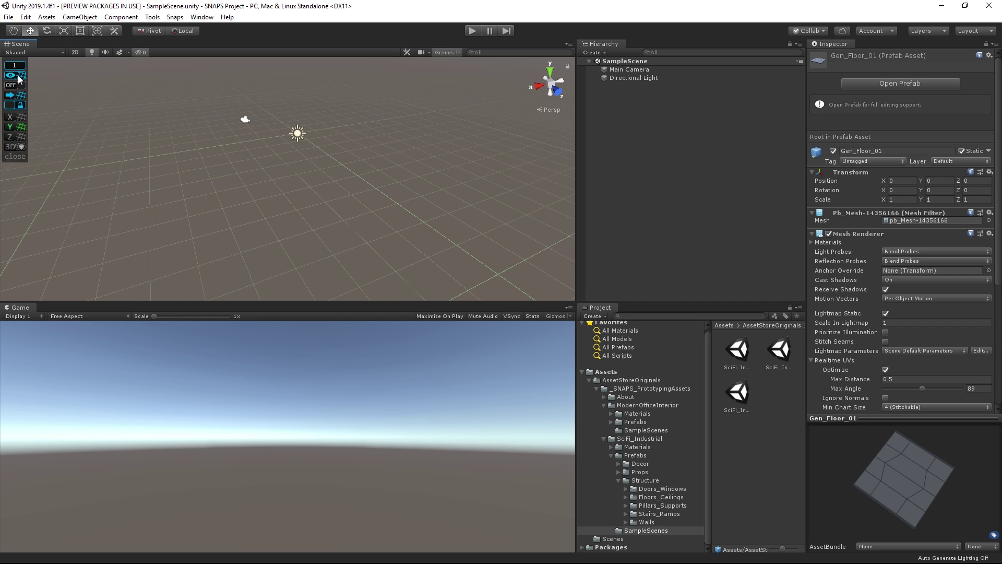
pyautogui.click(19, 148)
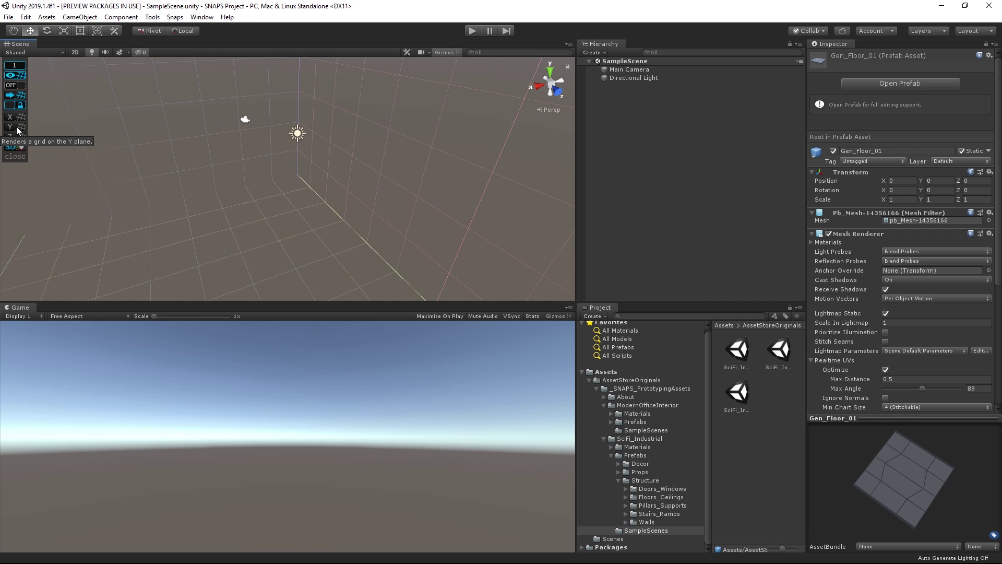
pyautogui.click(18, 128)
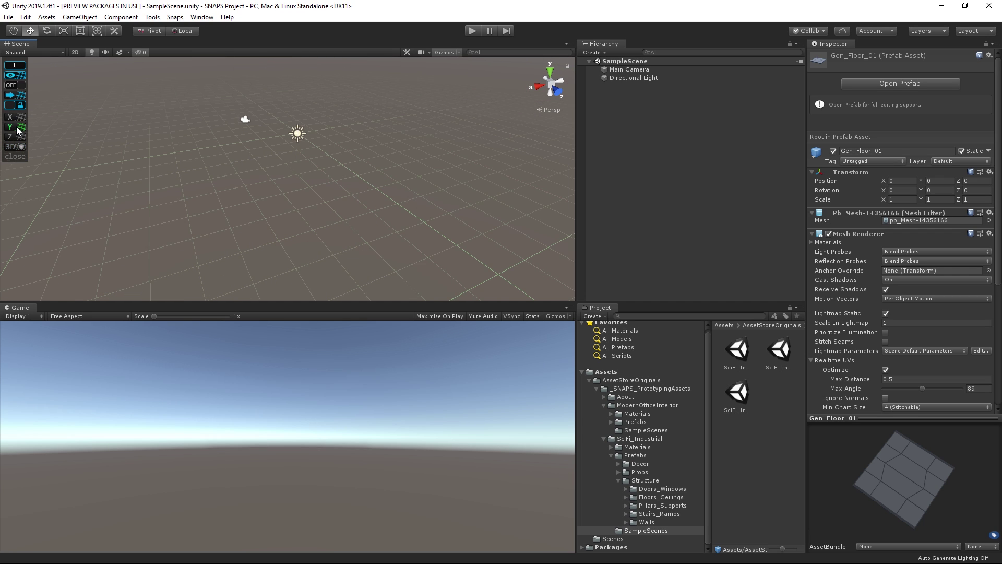
# Turn grid snapping on and confirm the snap settings at value 1
pyautogui.click(20, 88)
pyautogui.click(19, 68)
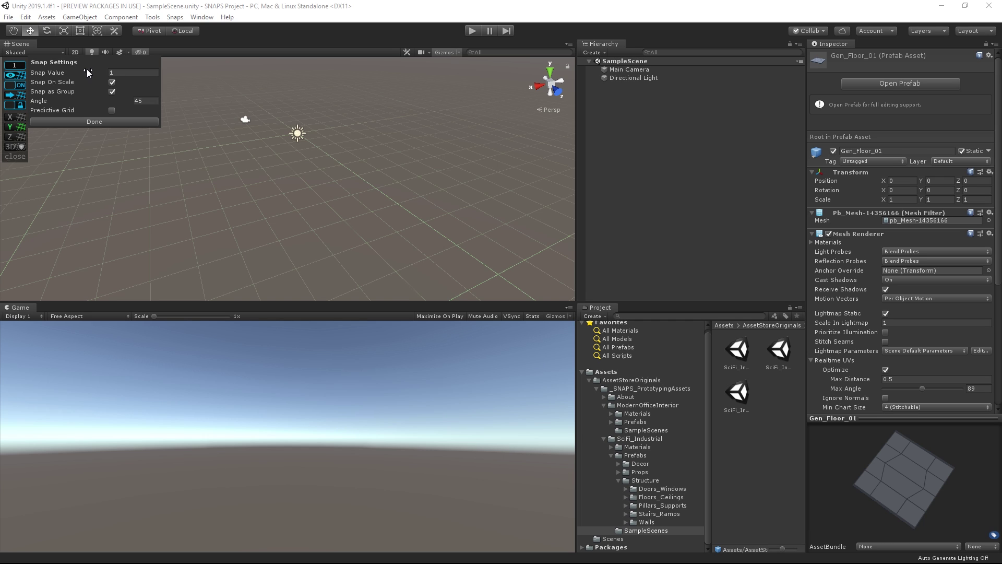
pyautogui.click(89, 121)
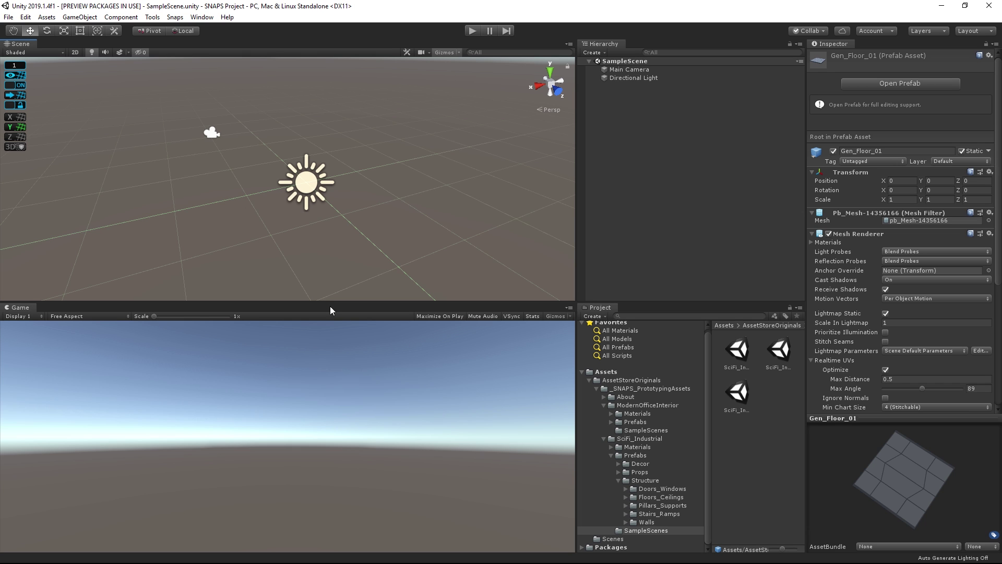
# Place a Gen_Floor_01 tile from Floors_Ceilings, snap it and move it to the origin
pyautogui.click(644, 497)
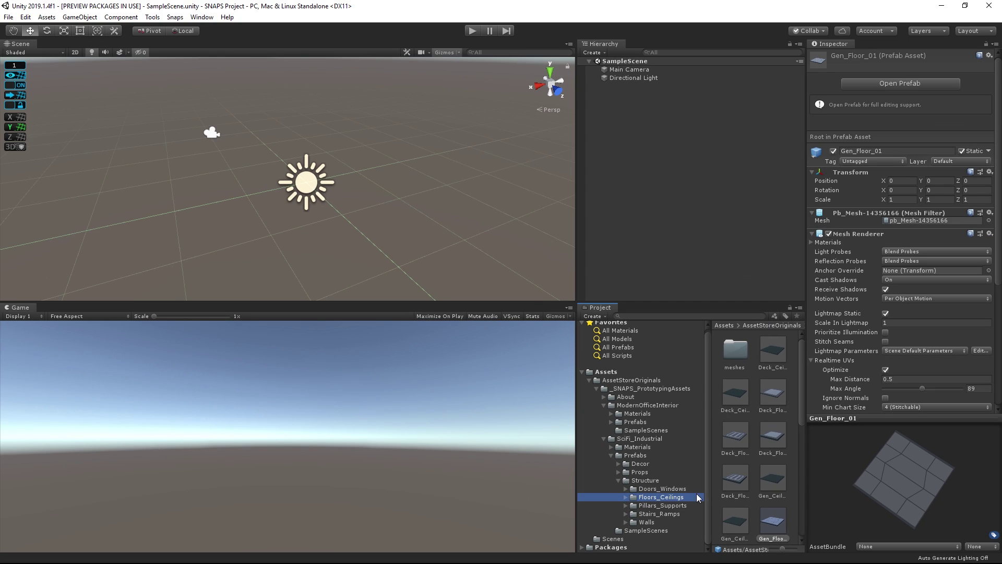
pyautogui.moveTo(731, 504); pyautogui.dragTo(324, 183)
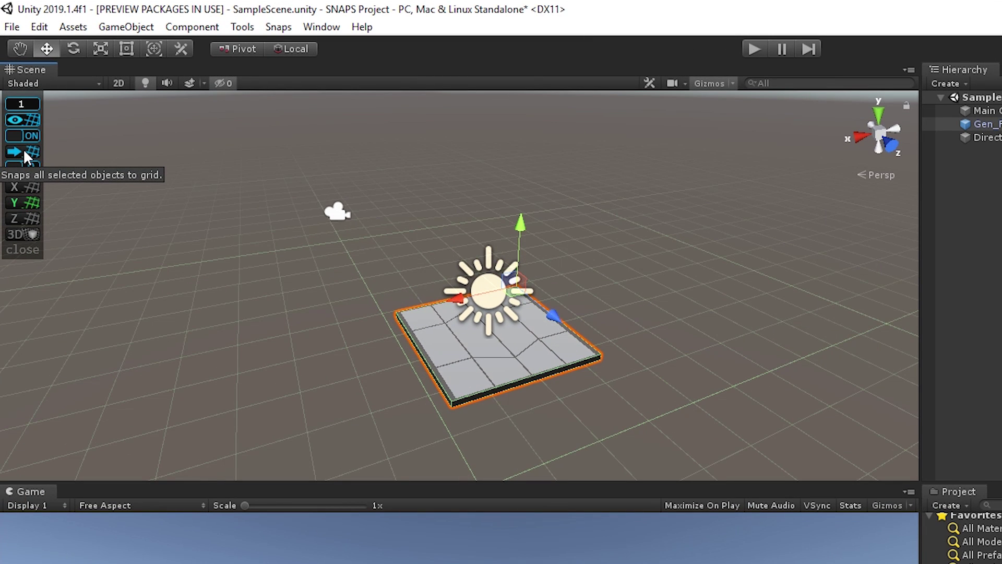
pyautogui.click(23, 153)
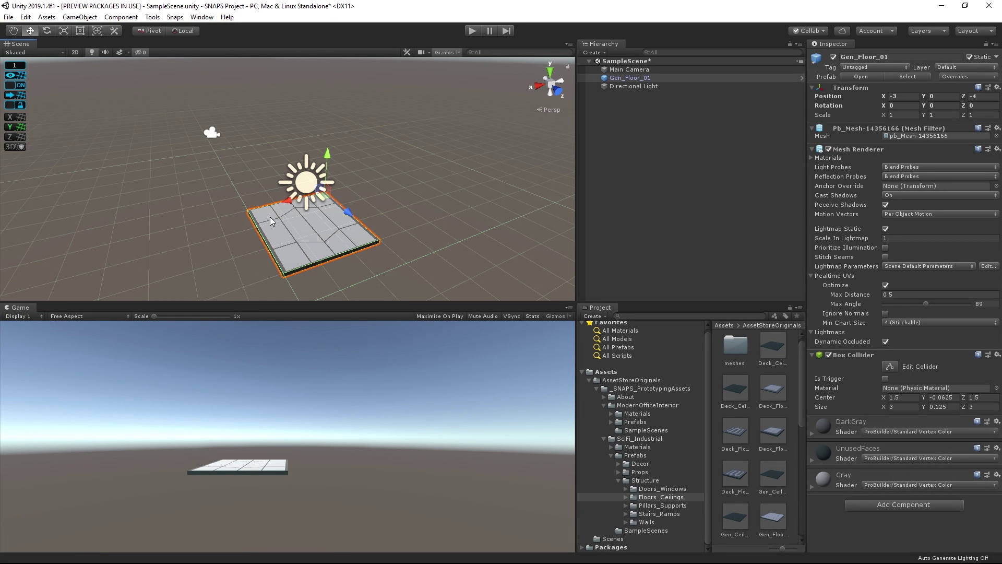
pyautogui.scroll(-4, 342, 228)
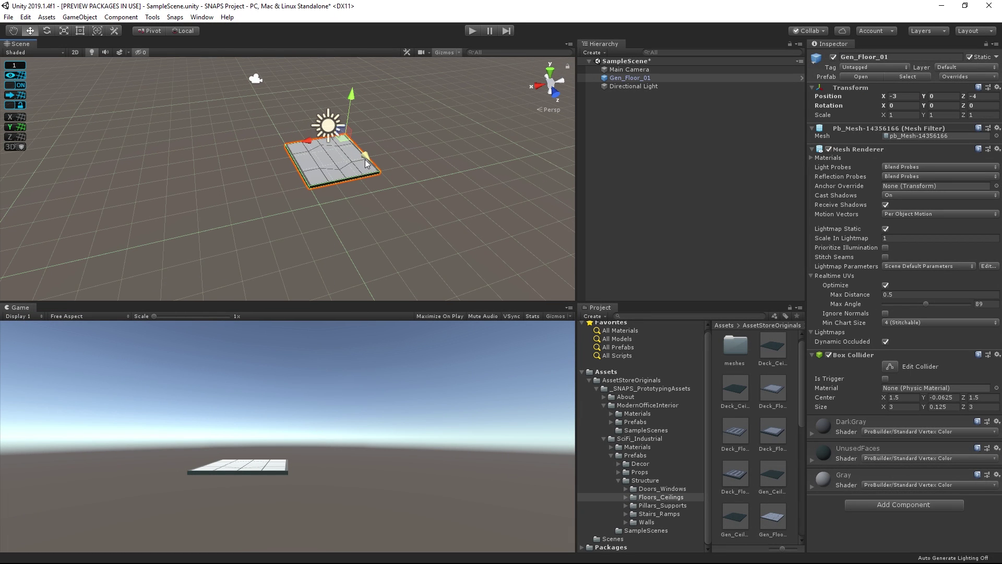
pyautogui.moveTo(365, 164); pyautogui.dragTo(293, 221)
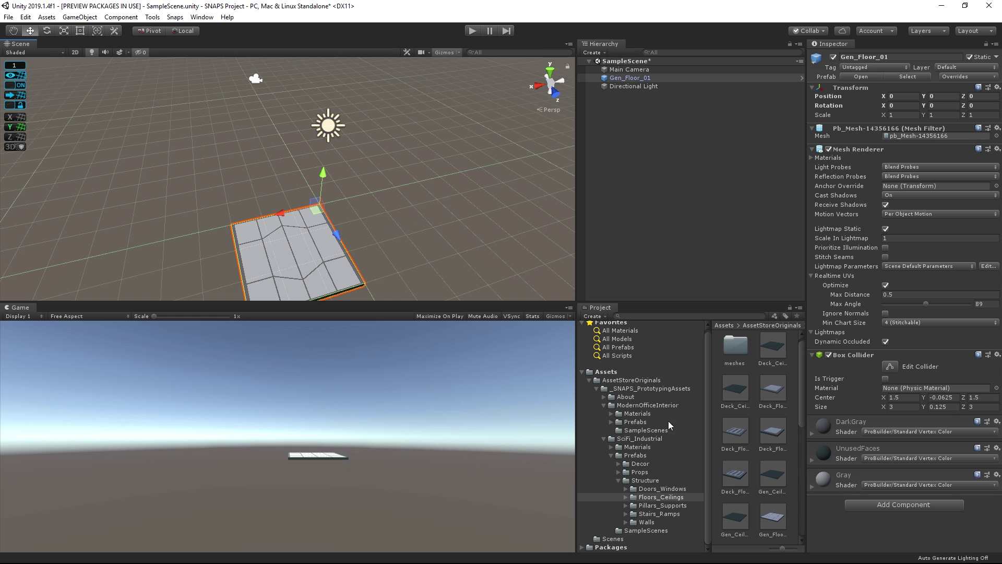
# Add two more Gen_Floor_01 tiles to complete the first row
pyautogui.moveTo(773, 517); pyautogui.dragTo(387, 196)
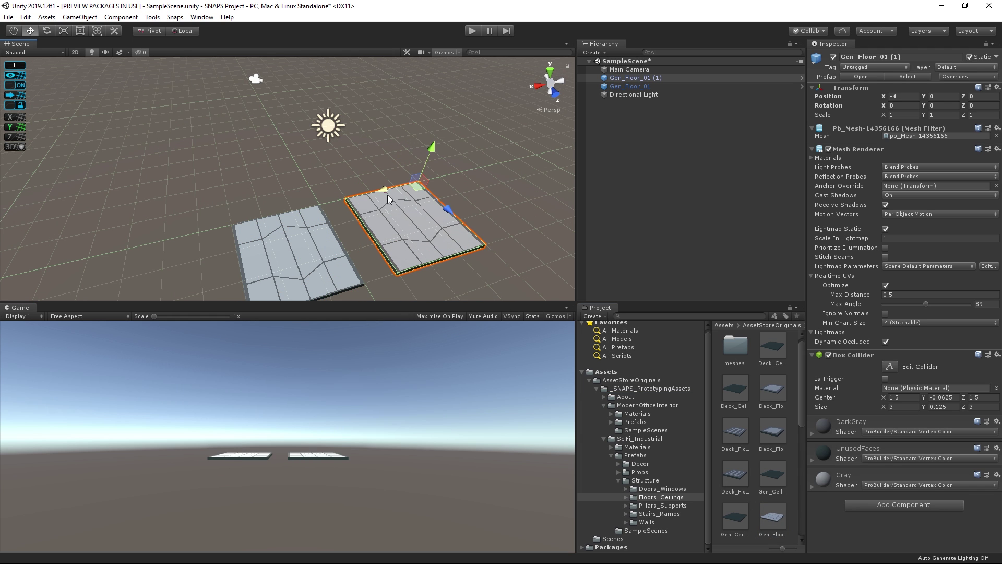
pyautogui.moveTo(387, 195); pyautogui.dragTo(372, 268, button='right')
pyautogui.moveTo(773, 516); pyautogui.dragTo(241, 202)
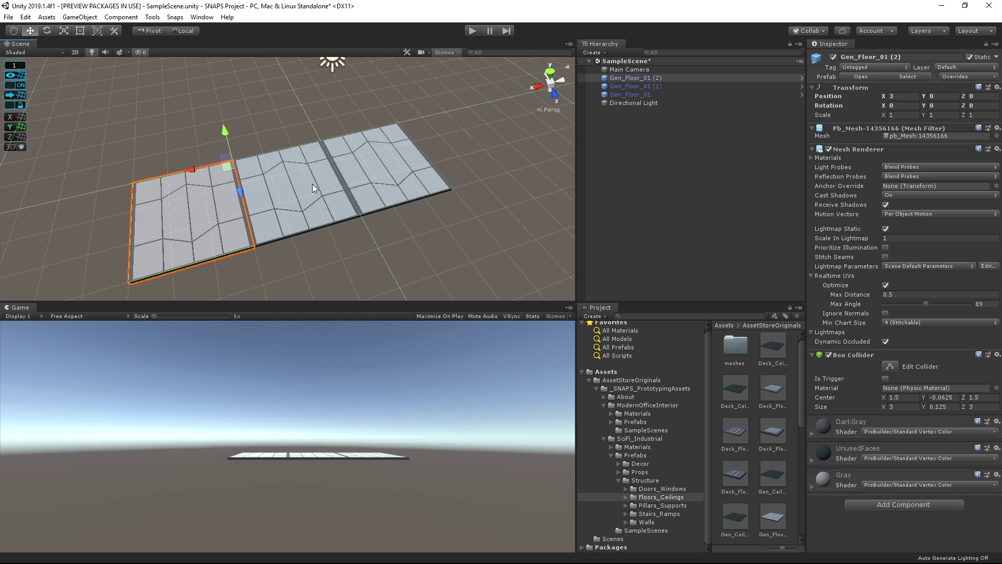
# Raise the ProGrids snap value to 3
pyautogui.click(113, 124)
pyautogui.click(14, 65)
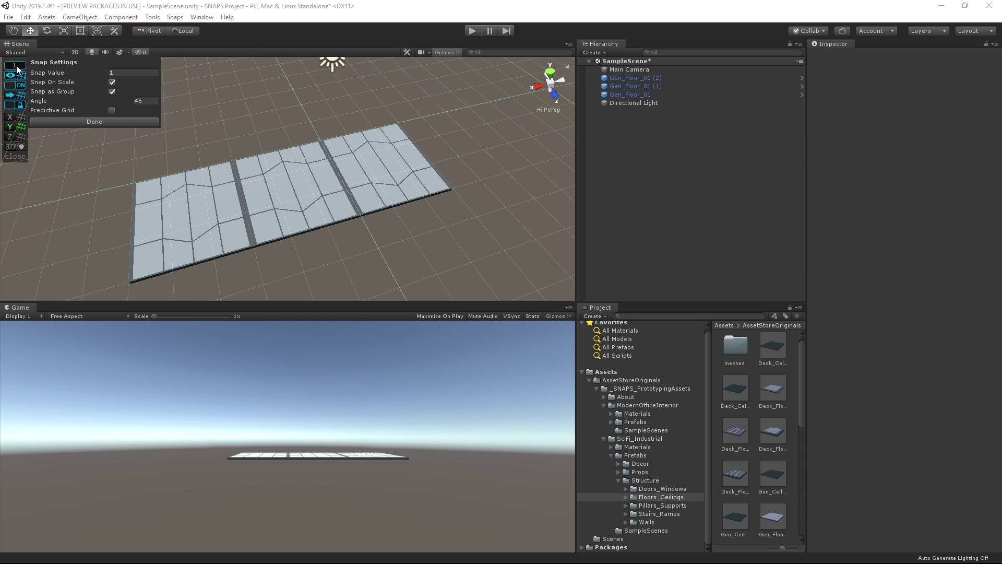
pyautogui.click(116, 72)
pyautogui.click(105, 122)
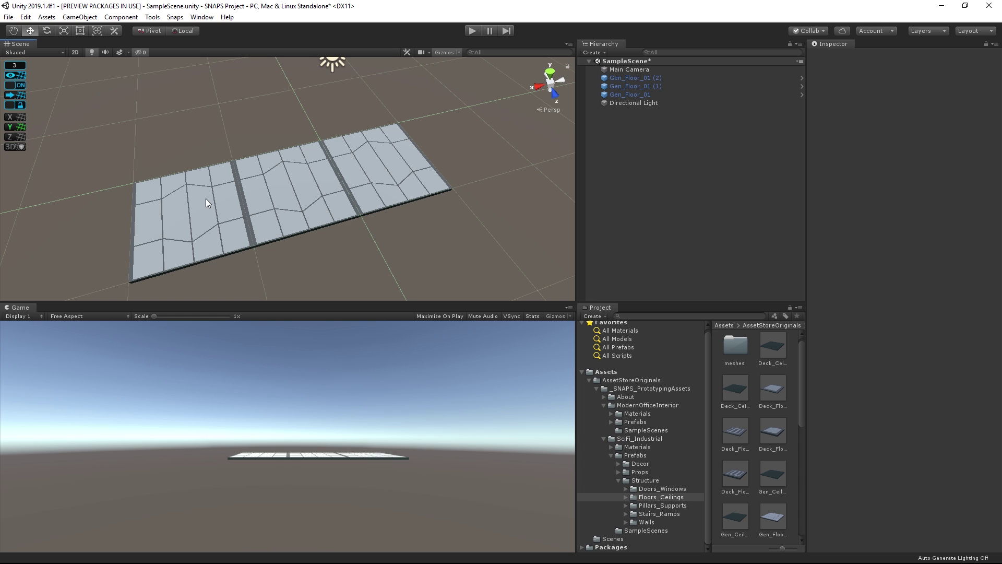
# Duplicate floor tiles into the next rows at Z -3 and X 0 to build the 3×3 floor
pyautogui.click(631, 77)
pyautogui.rightClick(630, 77)
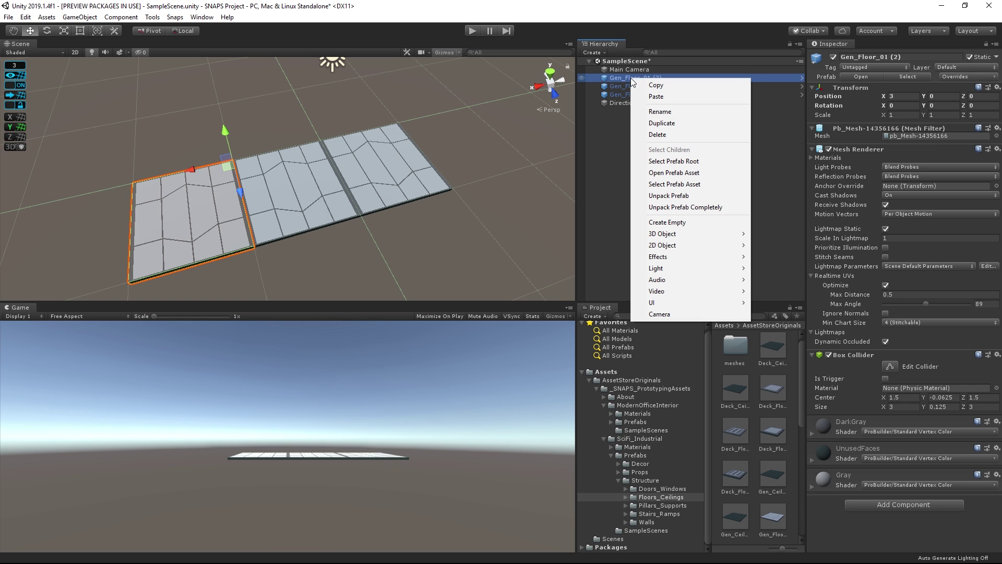
pyautogui.click(661, 123)
pyautogui.moveTo(240, 192); pyautogui.dragTo(226, 132)
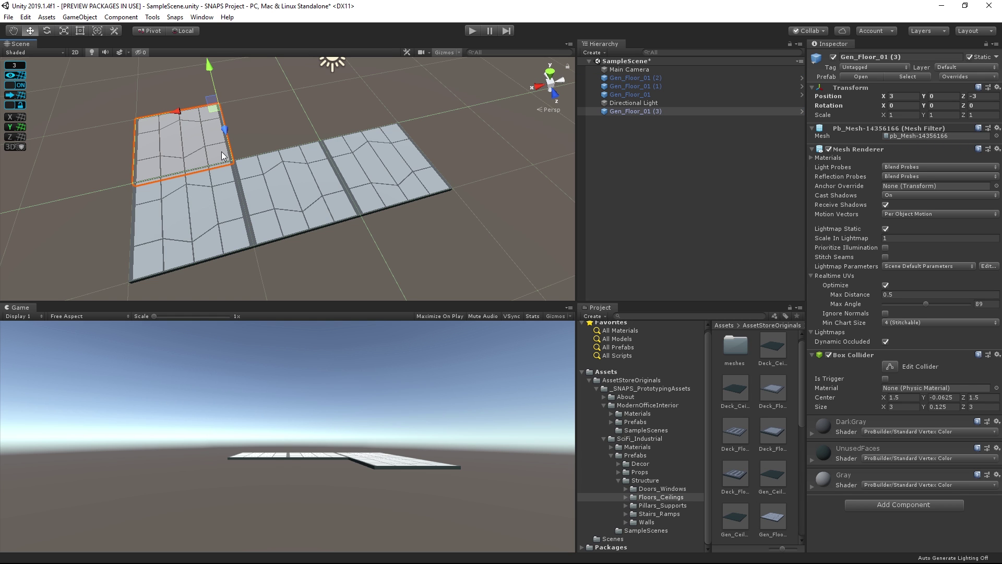
pyautogui.click(634, 111)
pyautogui.rightClick(634, 110)
pyautogui.click(661, 157)
pyautogui.moveTo(175, 111); pyautogui.dragTo(387, 186)
pyautogui.hotkey('ctrl', 'd')
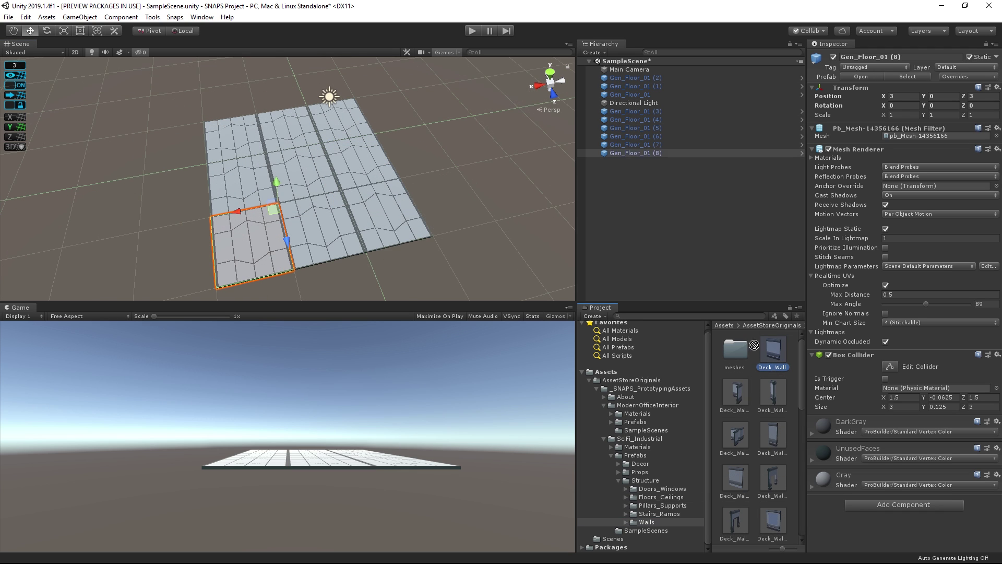
# Place a snapped Deck_Wall at X -3, duplicate copies along to Z 3, and drag in a Deck_Door_01
pyautogui.moveTo(773, 349); pyautogui.dragTo(306, 149)
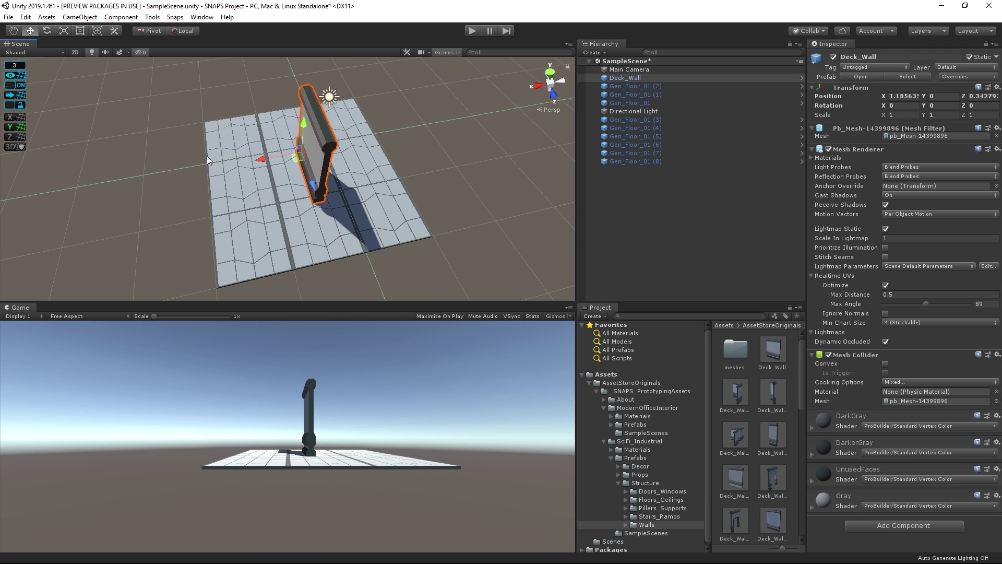
pyautogui.click(19, 97)
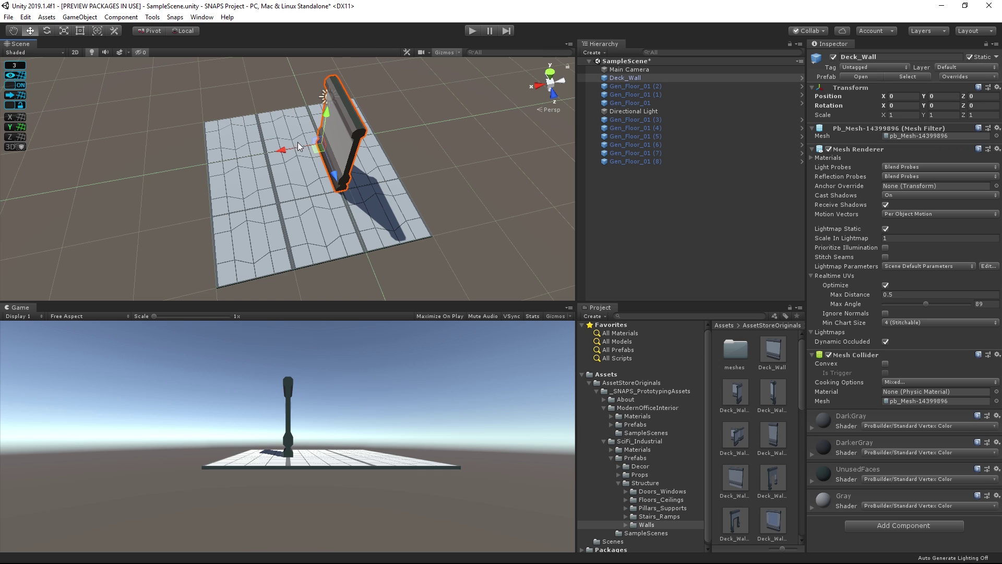
pyautogui.moveTo(281, 155); pyautogui.dragTo(324, 148)
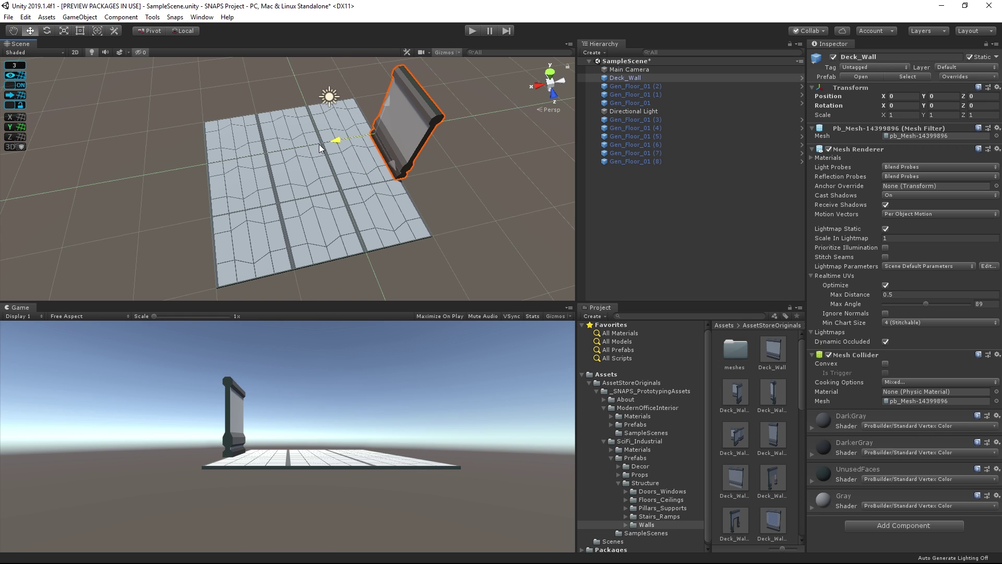
pyautogui.rightClick(622, 79)
pyautogui.click(651, 122)
pyautogui.moveTo(374, 138); pyautogui.dragTo(360, 101)
pyautogui.hotkey('ctrl', 'd')
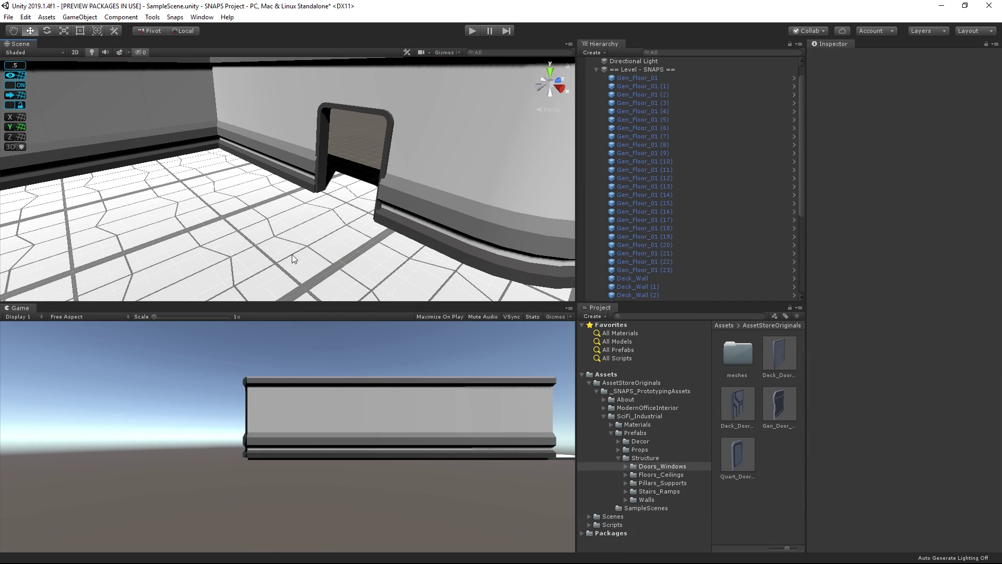
pyautogui.moveTo(780, 355); pyautogui.dragTo(266, 218)
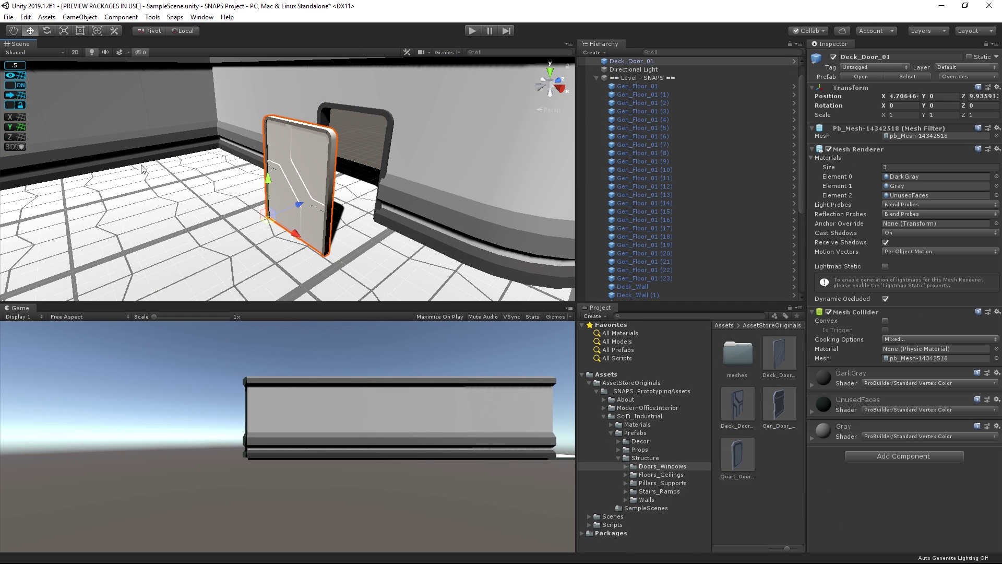
# Grid-snap Deck_Door_01, then drag it along the wall until Position Z is 12
pyautogui.click(19, 97)
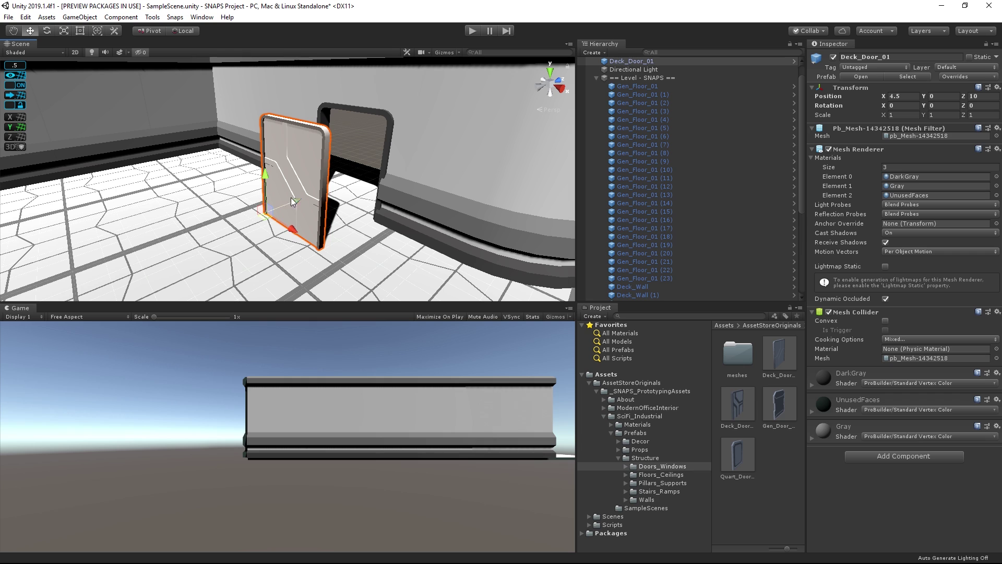
pyautogui.moveTo(296, 199); pyautogui.dragTo(364, 188)
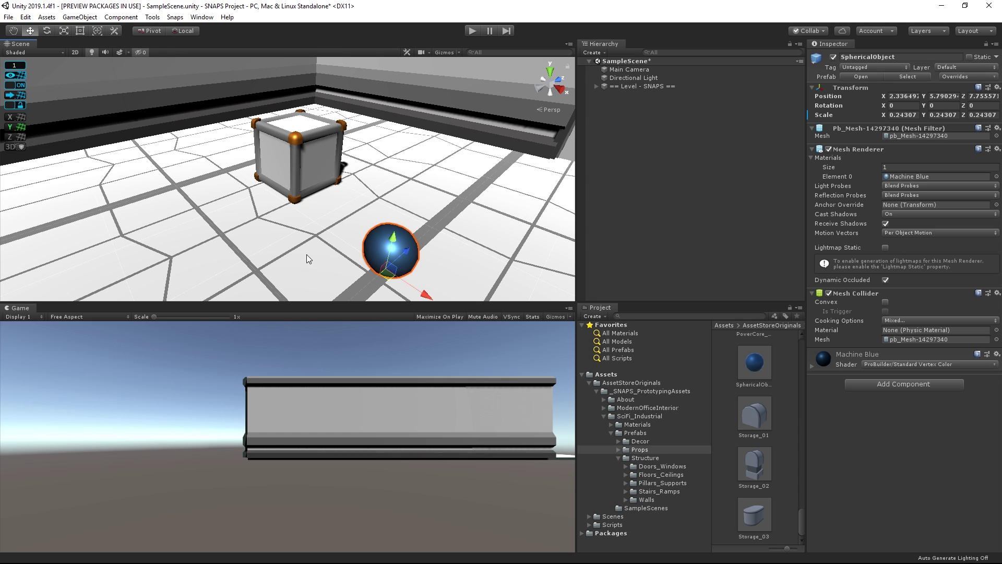
# Turn ProGrids snapping off and rest SphericalObject freely on top of the cube
pyautogui.click(20, 85)
pyautogui.moveTo(379, 271); pyautogui.dragTo(306, 142)
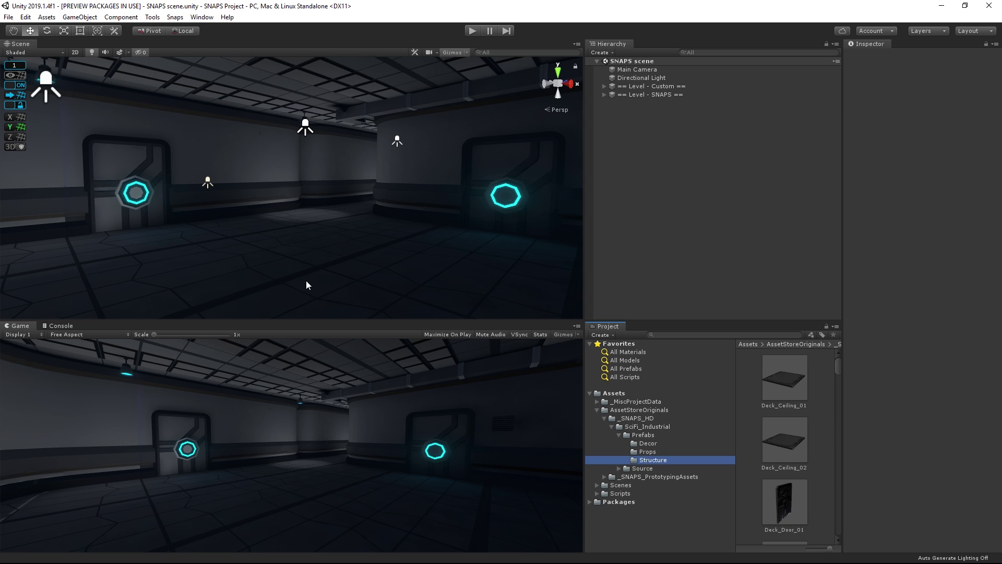
# Use SNAPS Replace Objects with the _SNAPS_HD folder to replace every scene object with its HD prefab
pyautogui.click(46, 17)
pyautogui.moveTo(126, 263)
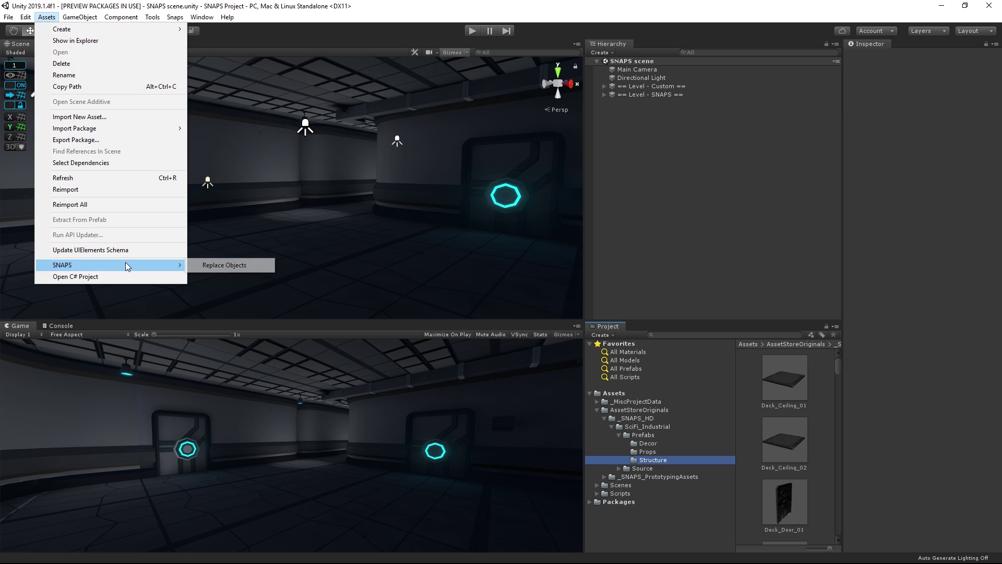
pyautogui.click(218, 267)
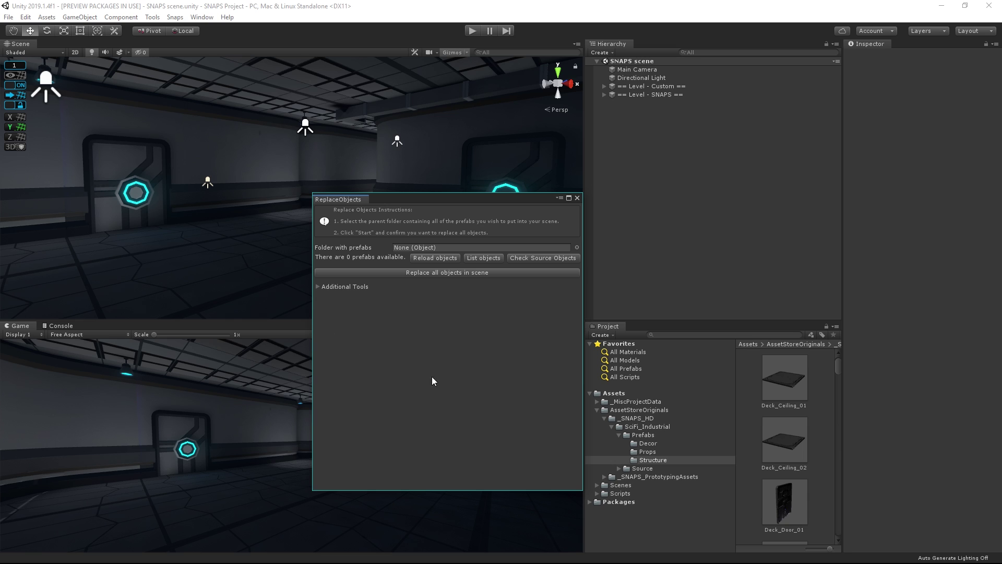
pyautogui.click(622, 419)
pyautogui.moveTo(621, 422); pyautogui.dragTo(424, 250)
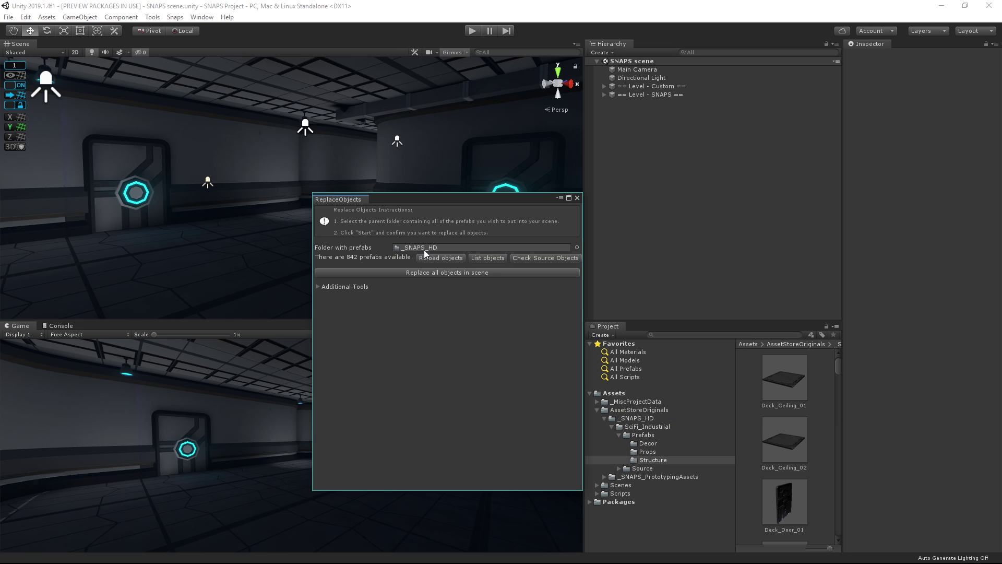
pyautogui.click(442, 275)
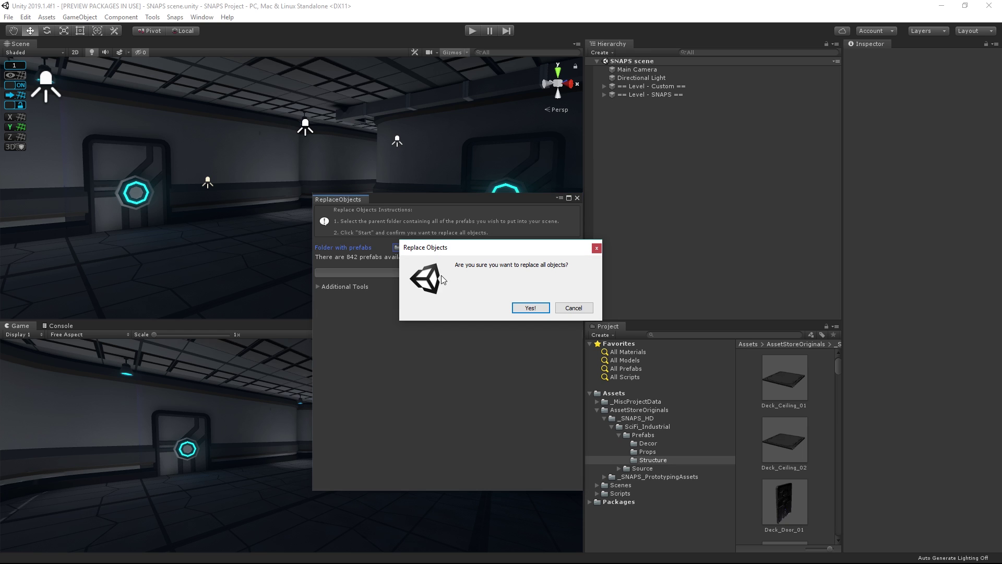
pyautogui.click(520, 308)
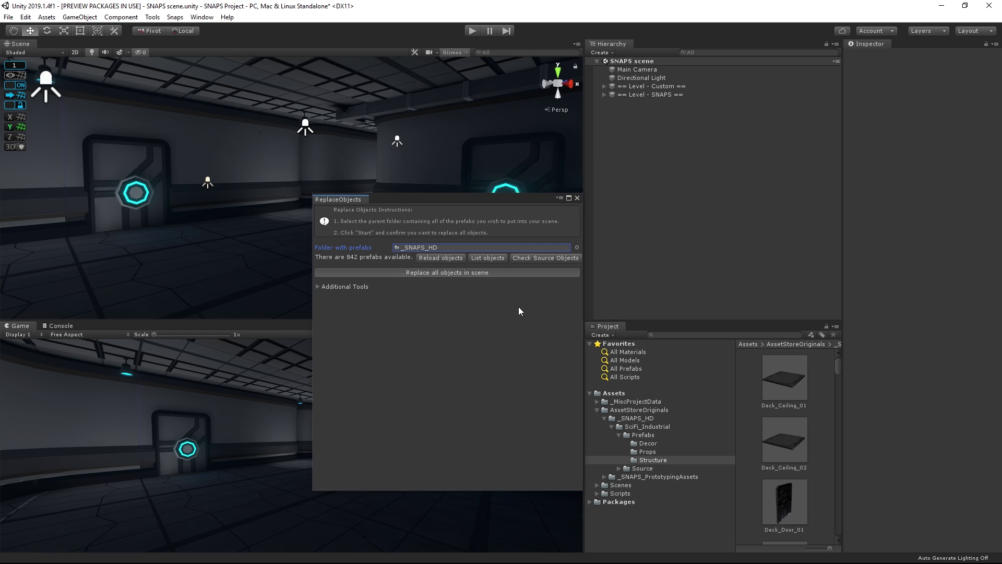
pyautogui.click(576, 197)
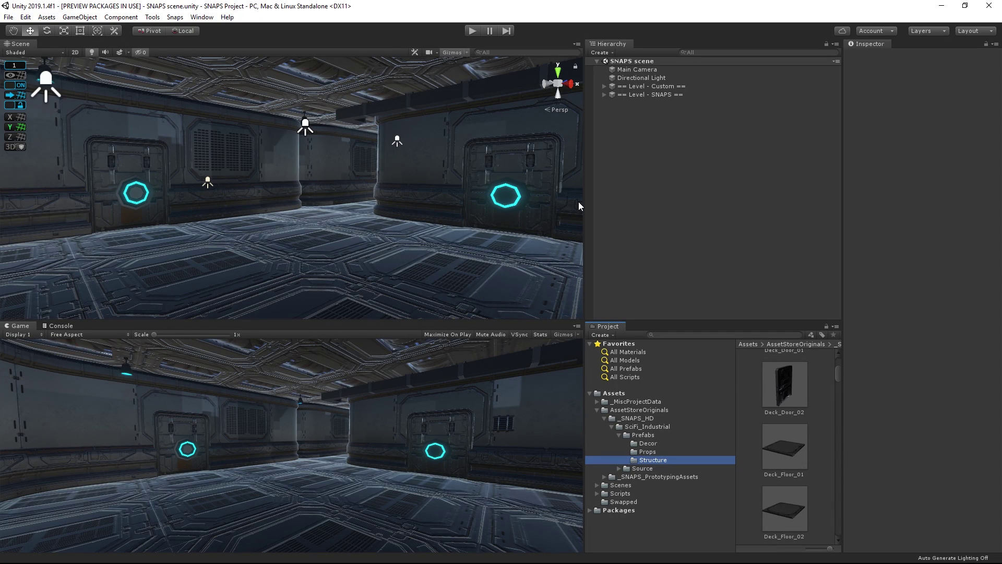